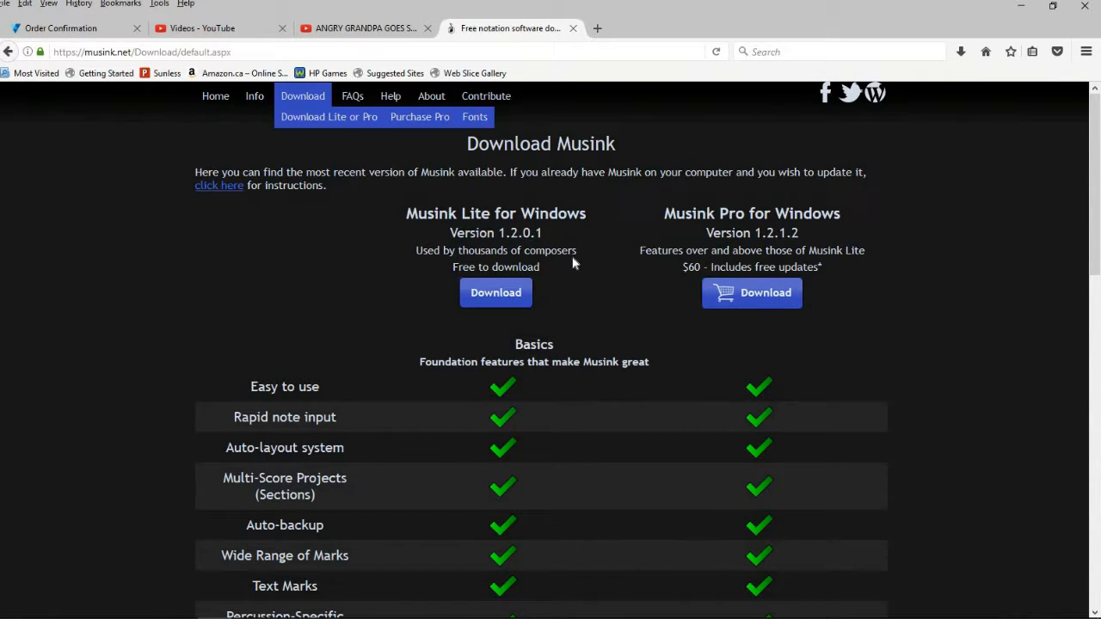
Step: Compare the features and prices of Musink Lite and Musink Pro on the download page
{"action": "scroll", "coordinate": [507, 326], "scroll_direction": "down", "scroll_amount": 3}
{"action": "scroll", "coordinate": [504, 352], "scroll_direction": "down", "scroll_amount": 4}
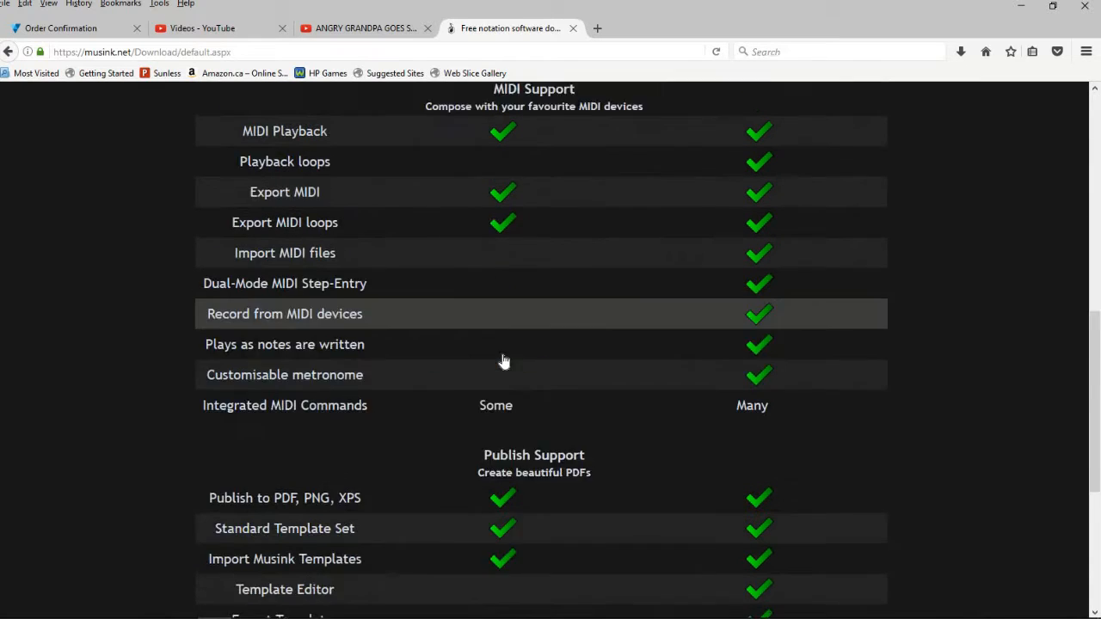
{"action": "scroll", "coordinate": [540, 404], "scroll_direction": "down", "scroll_amount": 3}
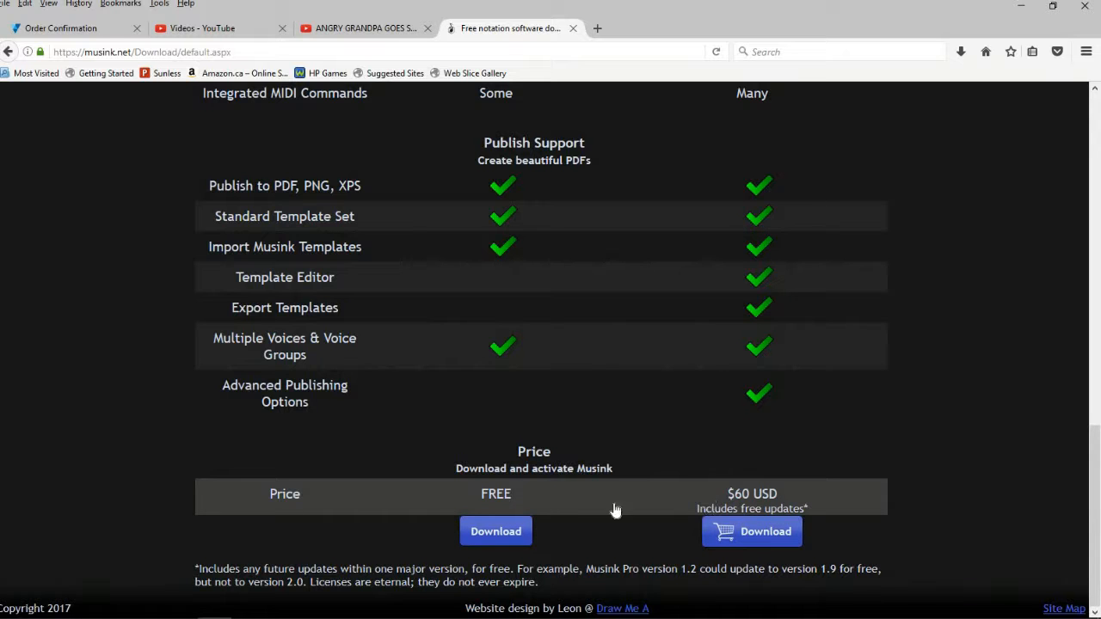
{"action": "scroll", "coordinate": [520, 497], "scroll_direction": "up", "scroll_amount": 4}
{"action": "scroll", "coordinate": [520, 497], "scroll_direction": "up", "scroll_amount": 5}
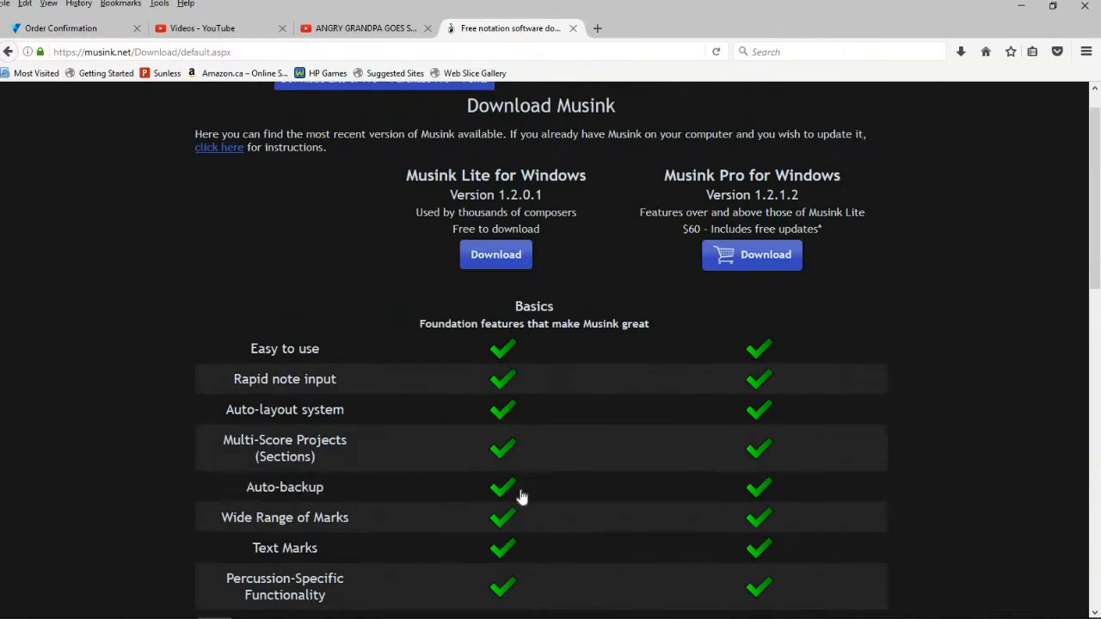
Step: Download the free Musink Lite for Windows and save the installer Musink_Lite_1_2_0_1.exe
{"action": "left_click", "coordinate": [496, 293]}
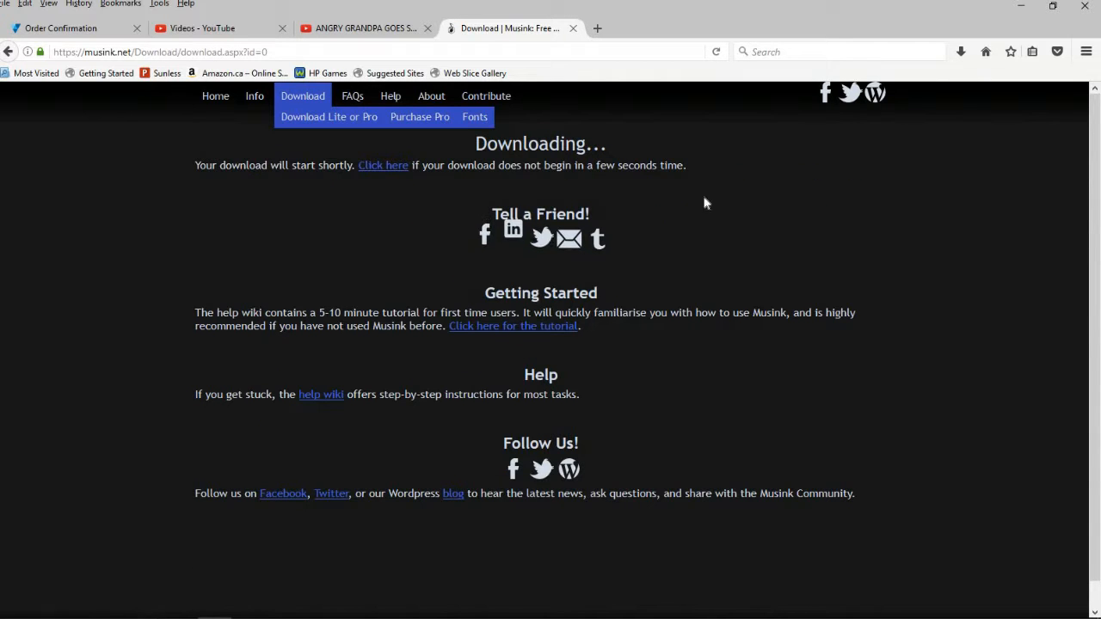
{"action": "left_click", "coordinate": [10, 53]}
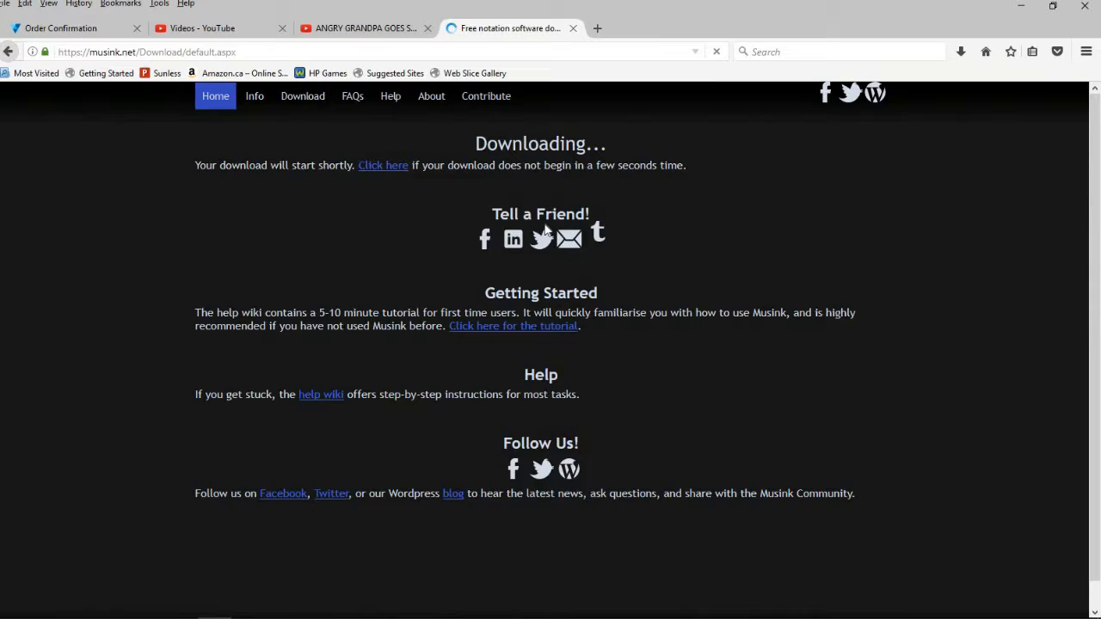
{"action": "scroll", "coordinate": [507, 344], "scroll_direction": "down", "scroll_amount": 10}
{"action": "scroll", "coordinate": [520, 446], "scroll_direction": "down", "scroll_amount": 1}
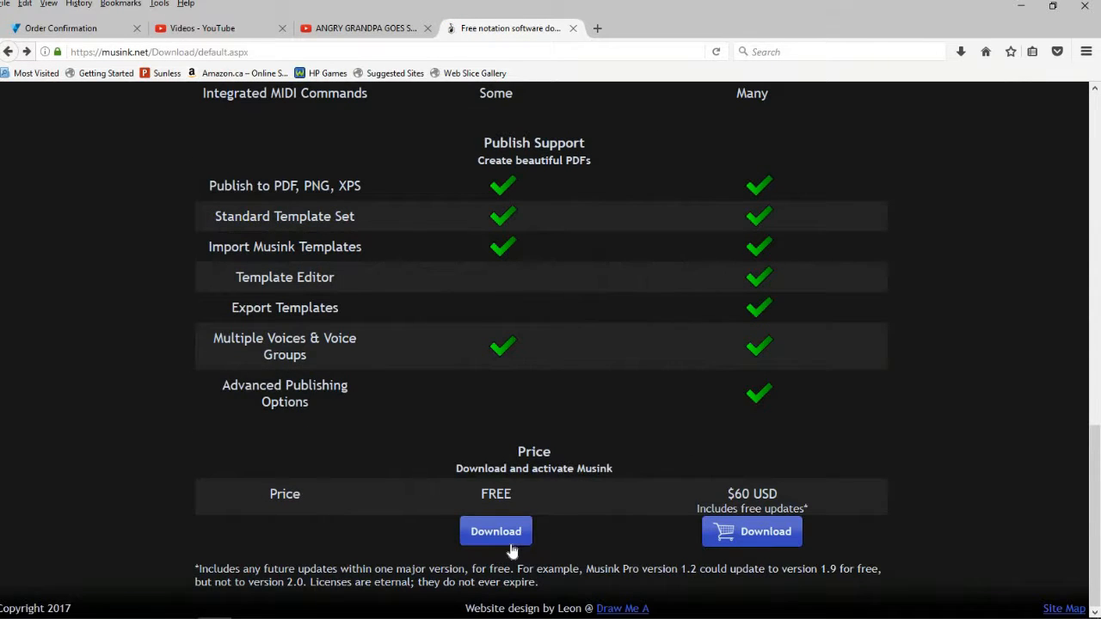
{"action": "left_click", "coordinate": [509, 543]}
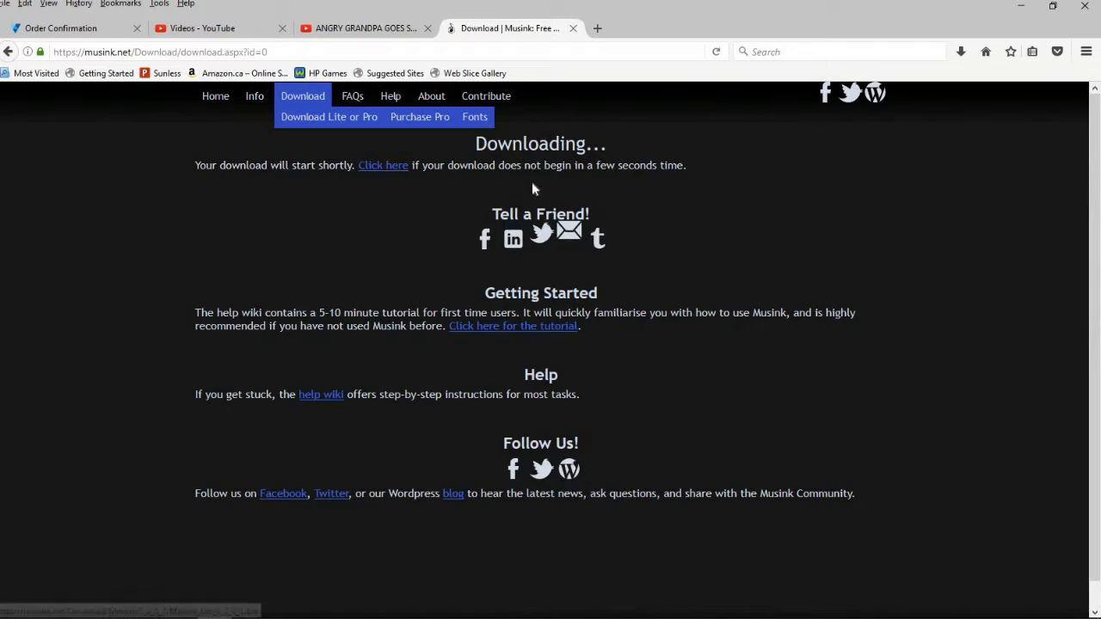
{"action": "left_click", "coordinate": [385, 166]}
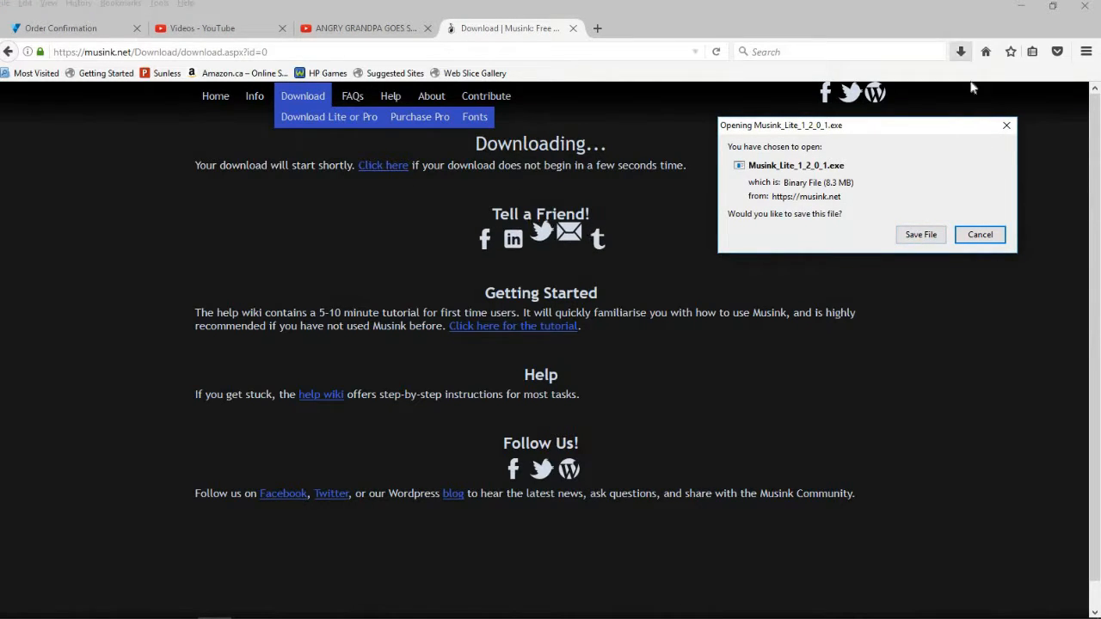
{"action": "left_click", "coordinate": [921, 235]}
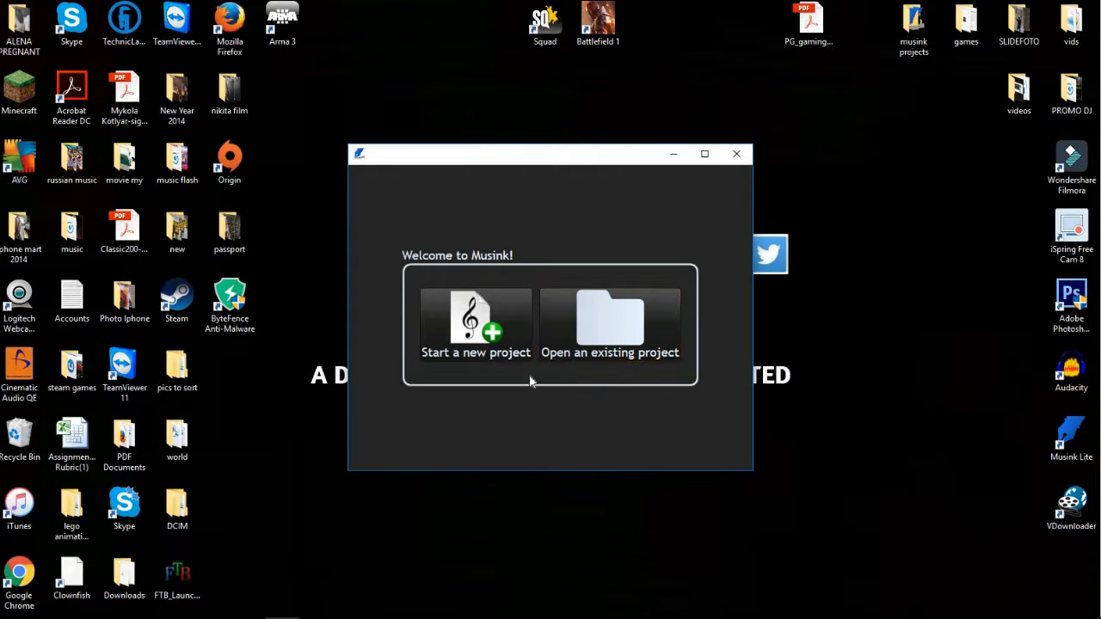
Step: Start a new Musink project and name its first stave "test", with one voice
{"action": "left_click", "coordinate": [476, 331]}
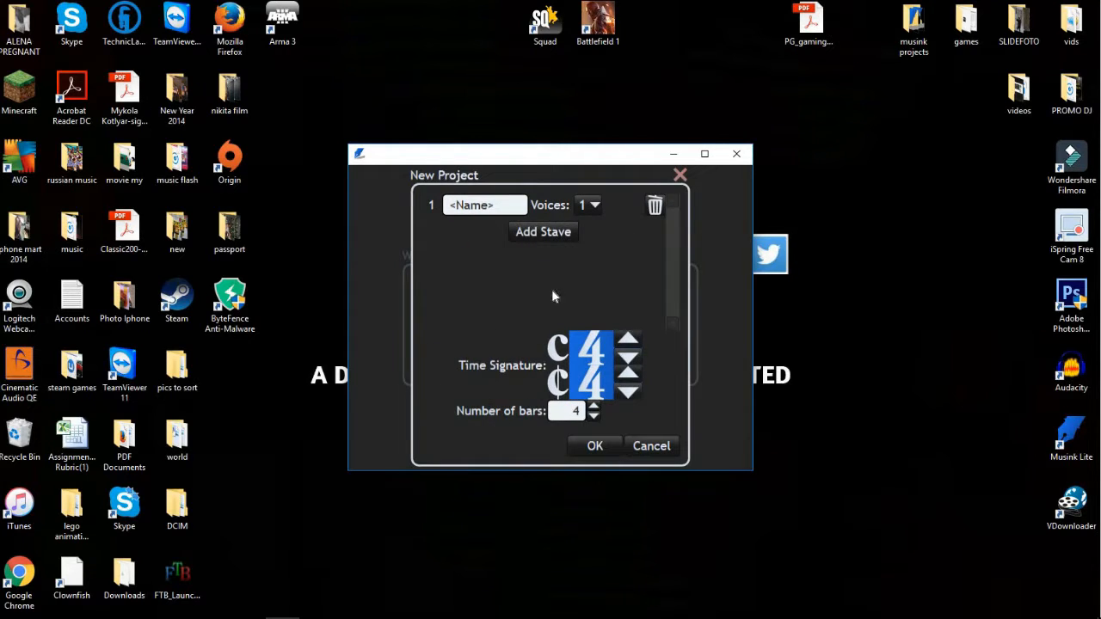
{"action": "left_click", "coordinate": [432, 212]}
{"action": "key", "text": "BackSpace"}
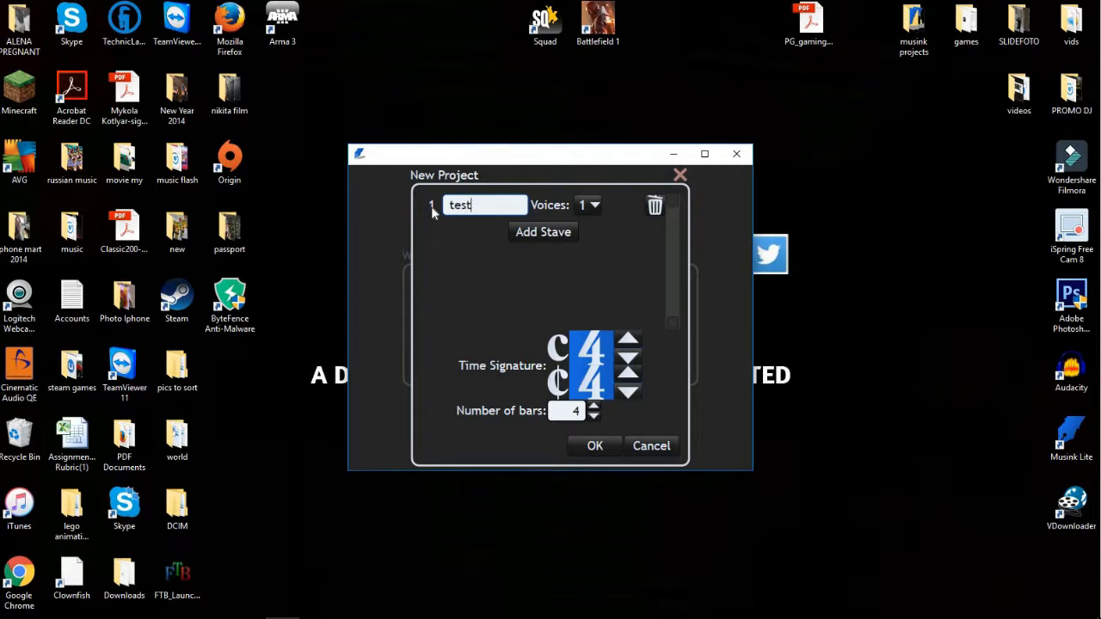
{"action": "left_click", "coordinate": [590, 206]}
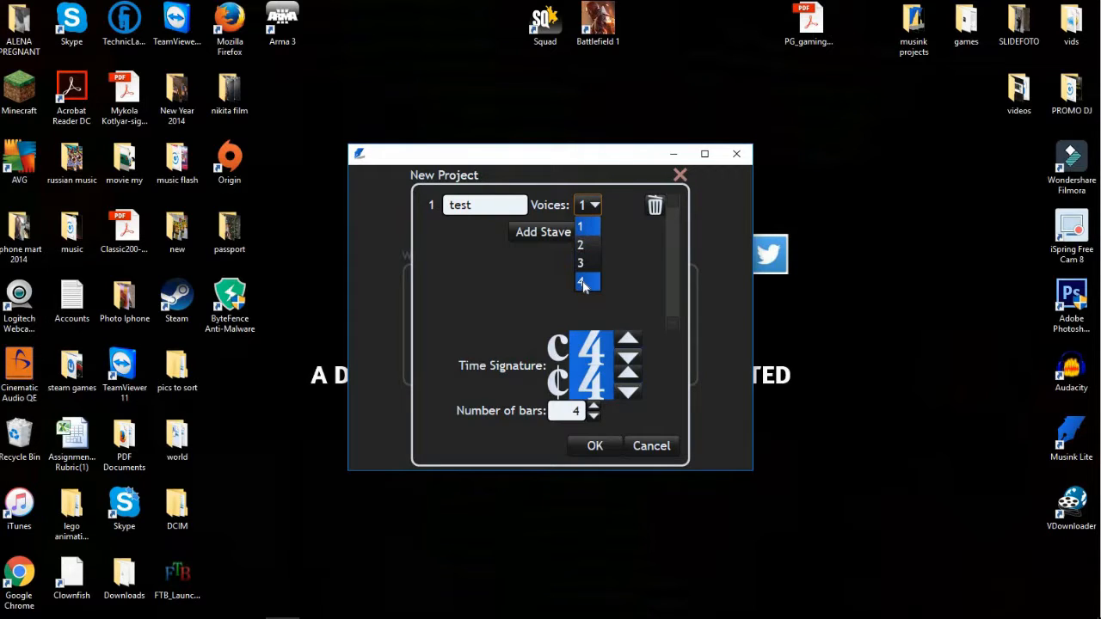
{"action": "left_click", "coordinate": [590, 230]}
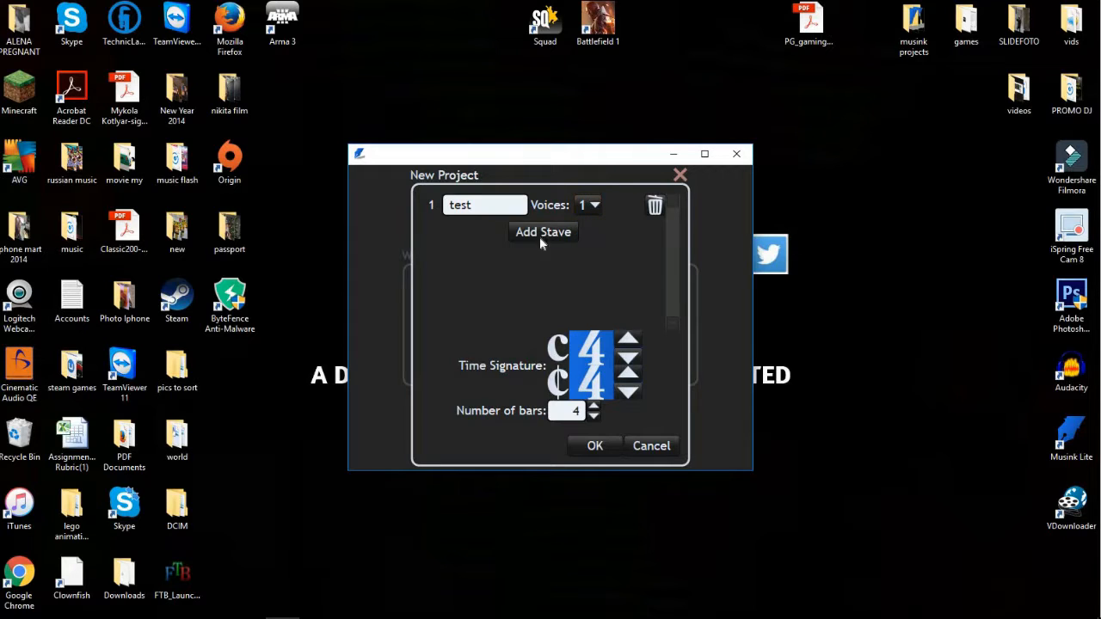
Step: Try other values for the new project's time signature and number of bars
{"action": "left_click", "coordinate": [627, 343]}
{"action": "left_click", "coordinate": [628, 343]}
{"action": "left_click", "coordinate": [628, 343]}
{"action": "left_click", "coordinate": [628, 355]}
{"action": "left_click", "coordinate": [628, 356]}
{"action": "left_click", "coordinate": [628, 356]}
{"action": "left_click", "coordinate": [594, 408]}
{"action": "left_click", "coordinate": [594, 408]}
{"action": "left_click", "coordinate": [595, 408]}
{"action": "left_click", "coordinate": [594, 408]}
{"action": "left_click", "coordinate": [595, 408]}
{"action": "left_click", "coordinate": [594, 408]}
{"action": "left_click", "coordinate": [593, 416]}
{"action": "left_click", "coordinate": [594, 416]}
{"action": "left_click", "coordinate": [593, 416]}
Step: Create the project with a 4/4 time signature and 4 bars, and maximize the Musink window
{"action": "left_click", "coordinate": [584, 446]}
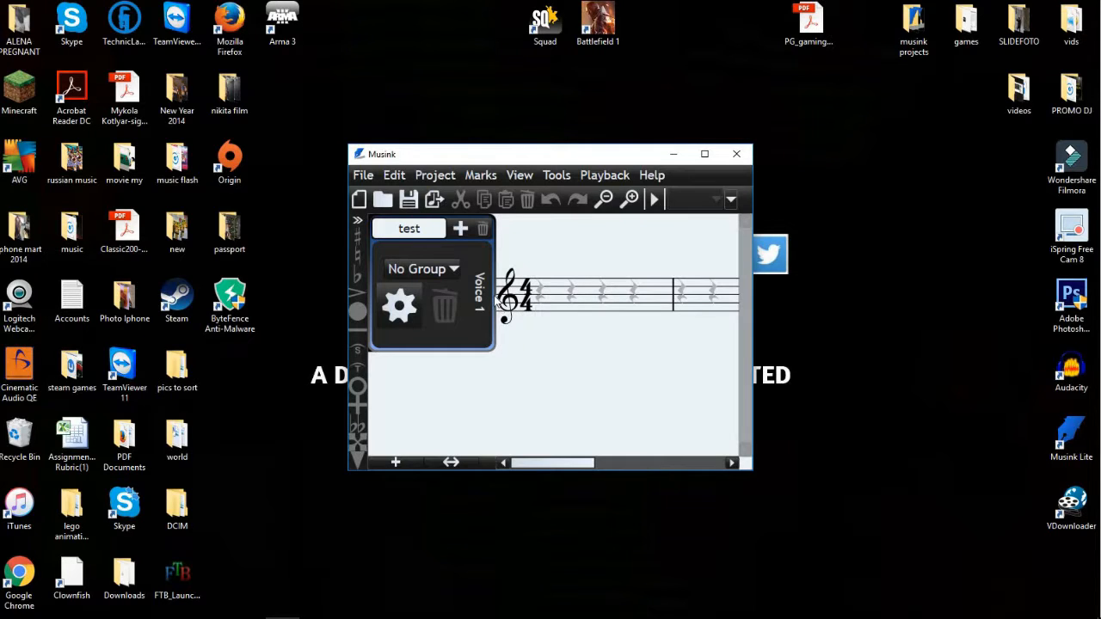
{"action": "left_click", "coordinate": [704, 154]}
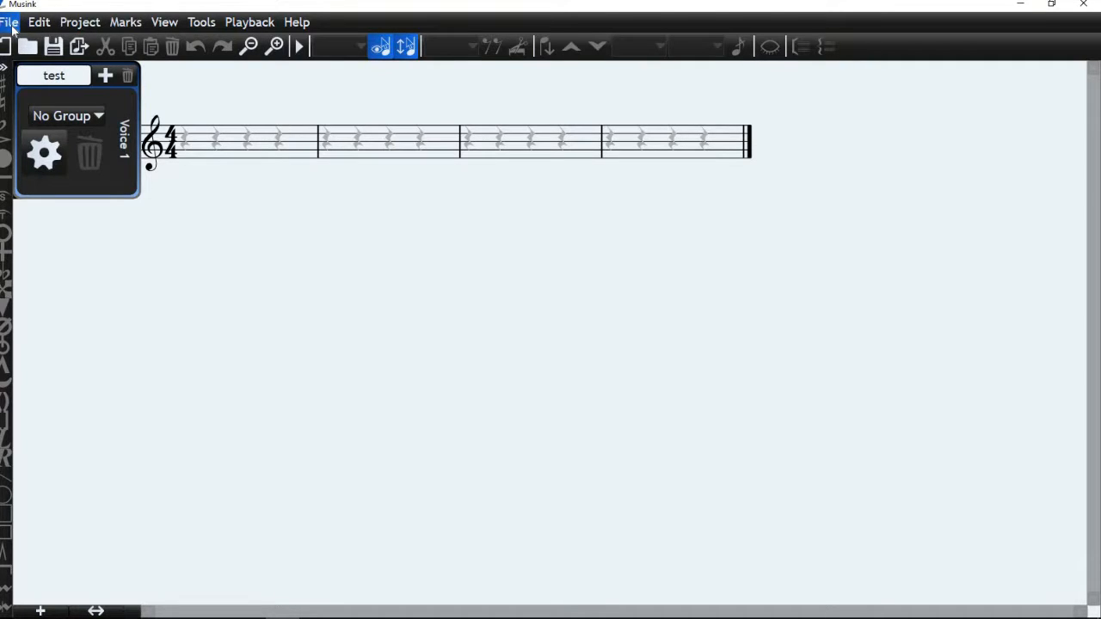
{"action": "left_click", "coordinate": [12, 32]}
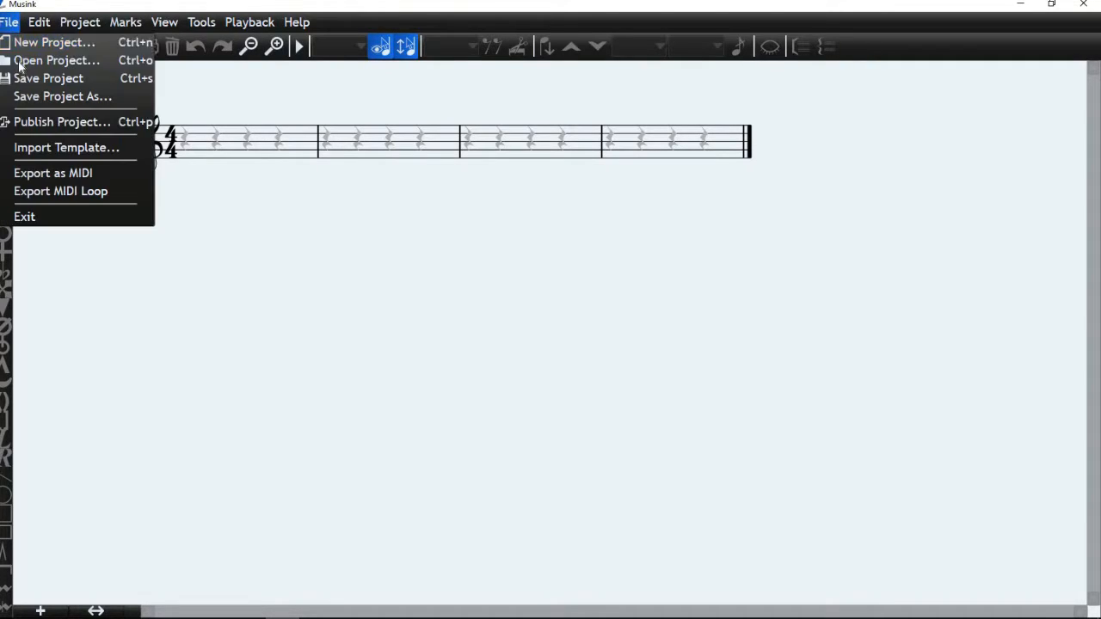
{"action": "left_click", "coordinate": [58, 43]}
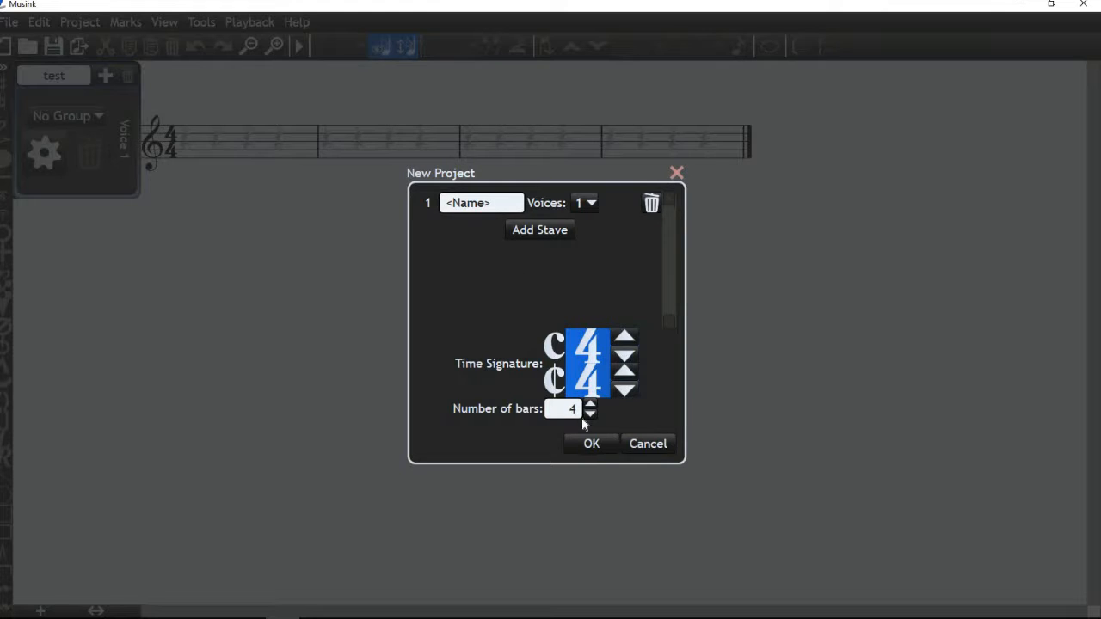
{"action": "left_click", "coordinate": [650, 444]}
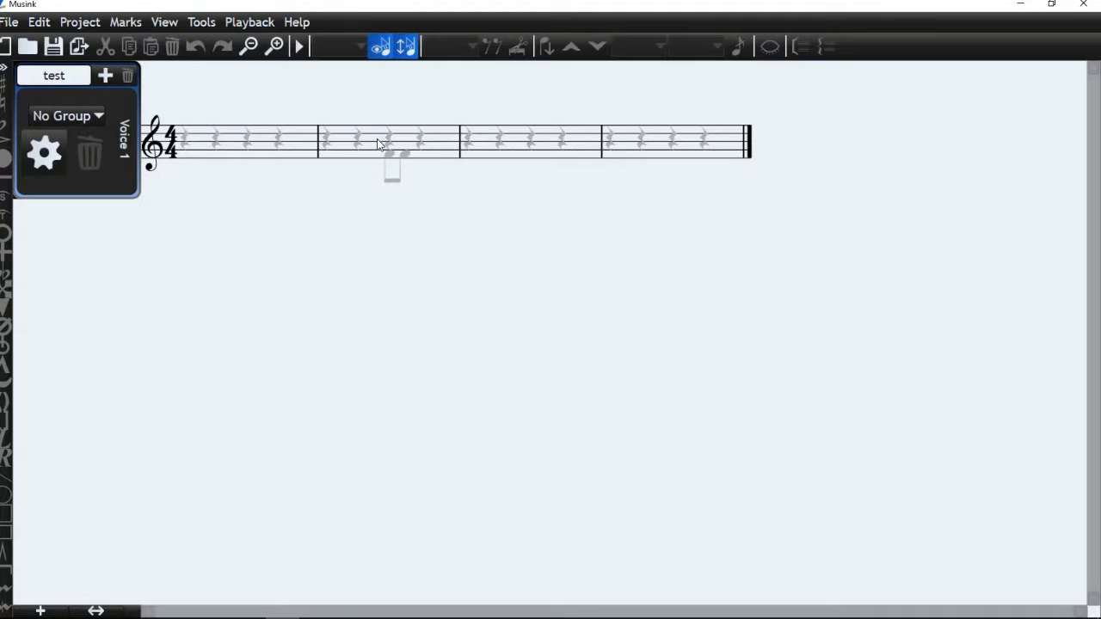
{"action": "left_click", "coordinate": [79, 115]}
{"action": "left_click", "coordinate": [117, 250]}
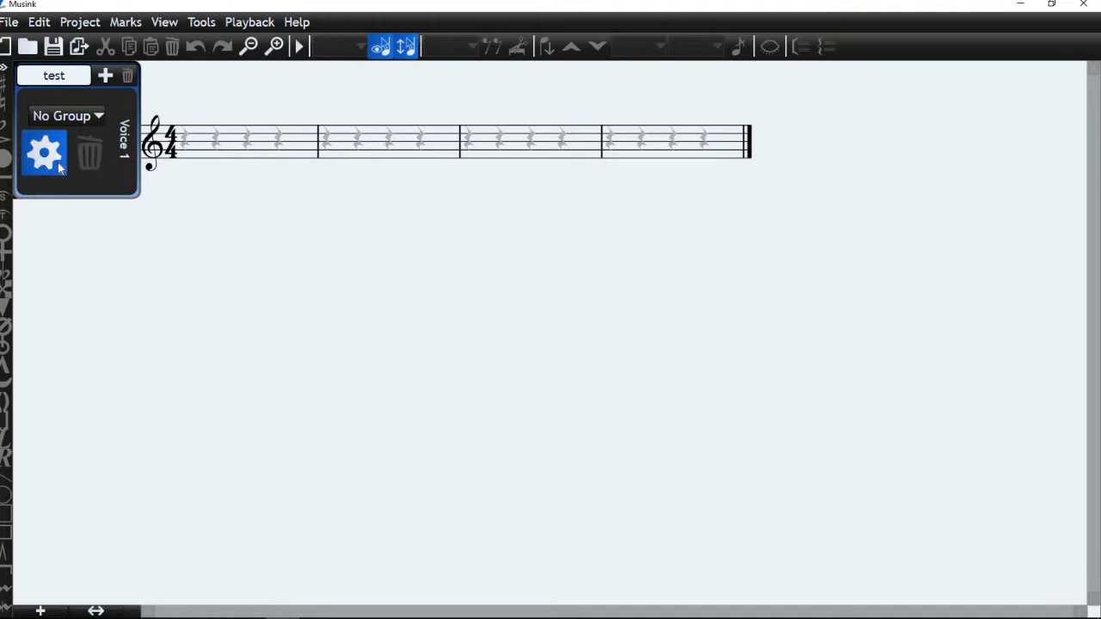
Step: Choose Percussion as the MIDI instrument for Voice 1 of the test stave in its voice settings
{"action": "left_click", "coordinate": [44, 153]}
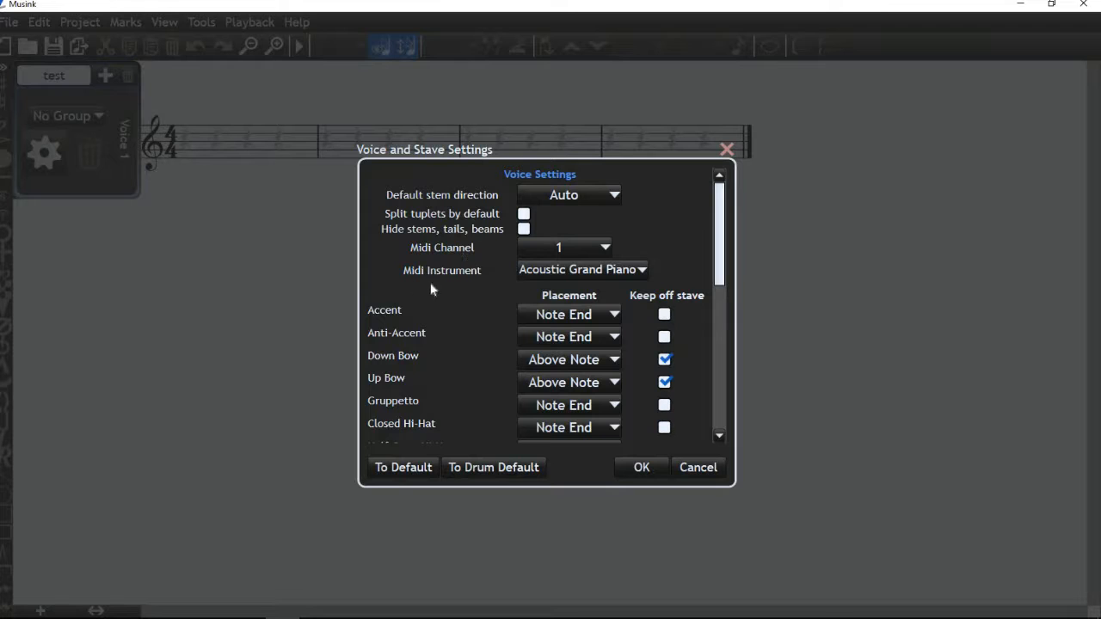
{"action": "left_click", "coordinate": [559, 270]}
{"action": "scroll", "coordinate": [548, 344], "scroll_direction": "down", "scroll_amount": 1}
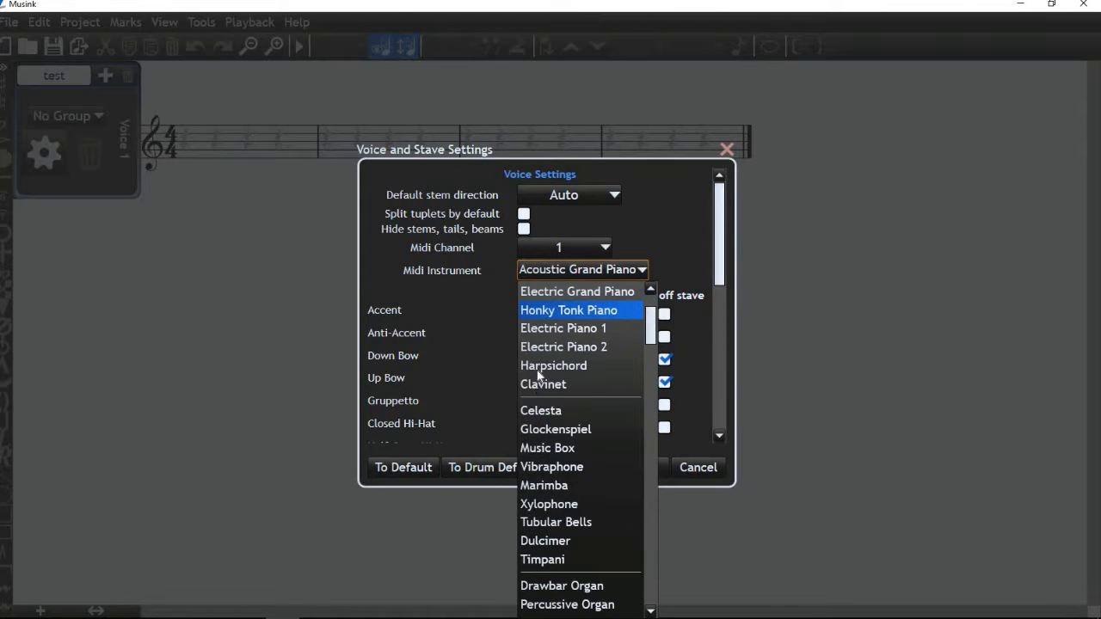
{"action": "scroll", "coordinate": [532, 508], "scroll_direction": "down", "scroll_amount": 9}
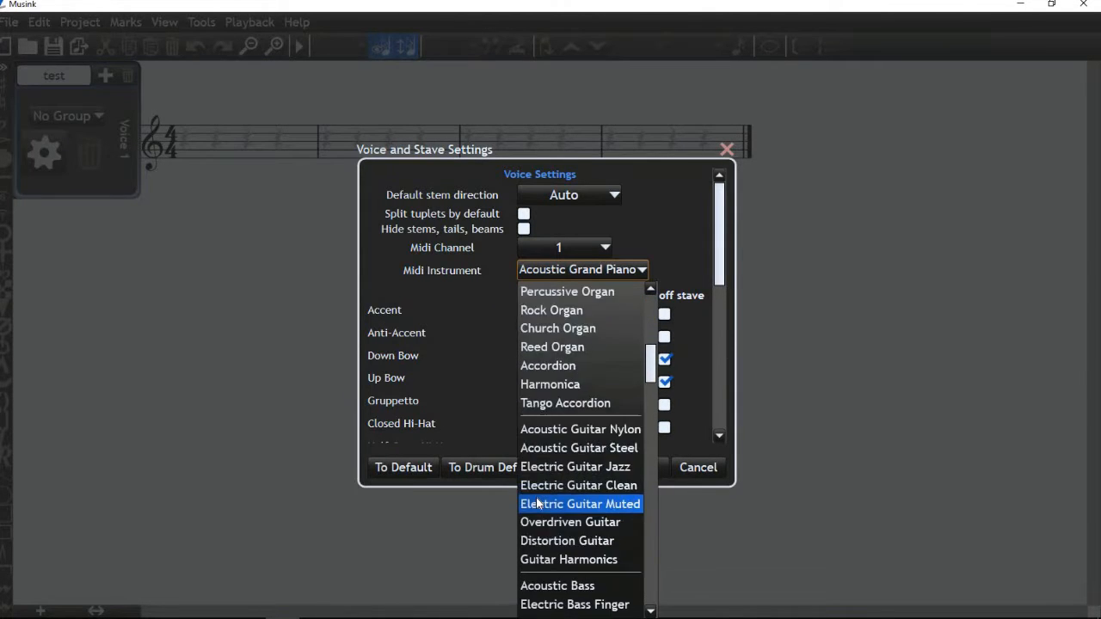
{"action": "scroll", "coordinate": [537, 504], "scroll_direction": "down", "scroll_amount": 7}
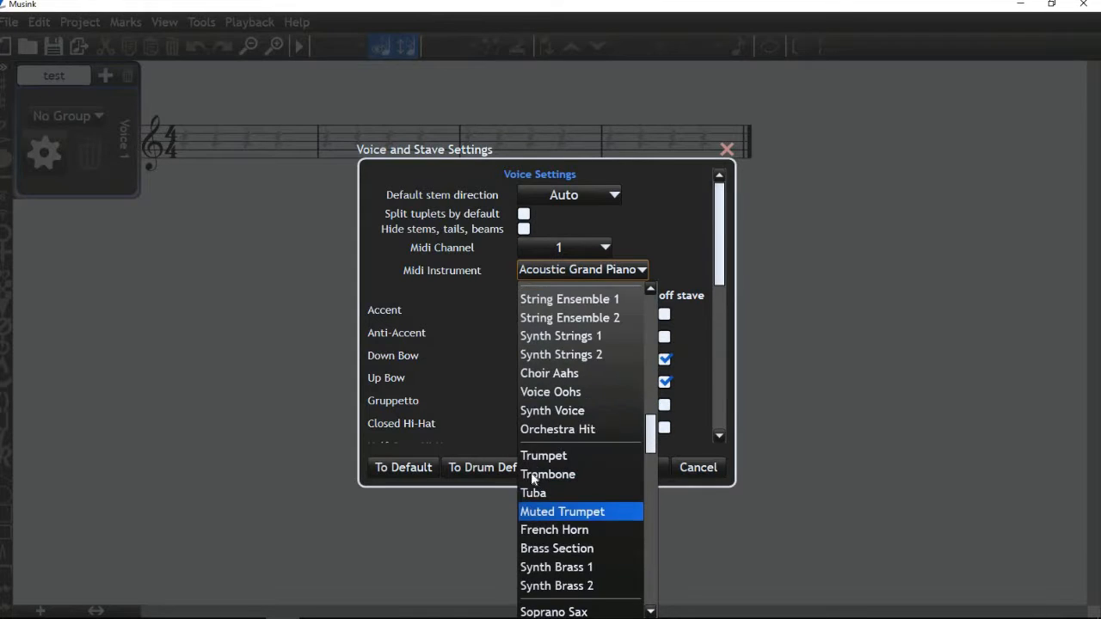
{"action": "scroll", "coordinate": [558, 361], "scroll_direction": "down", "scroll_amount": 7}
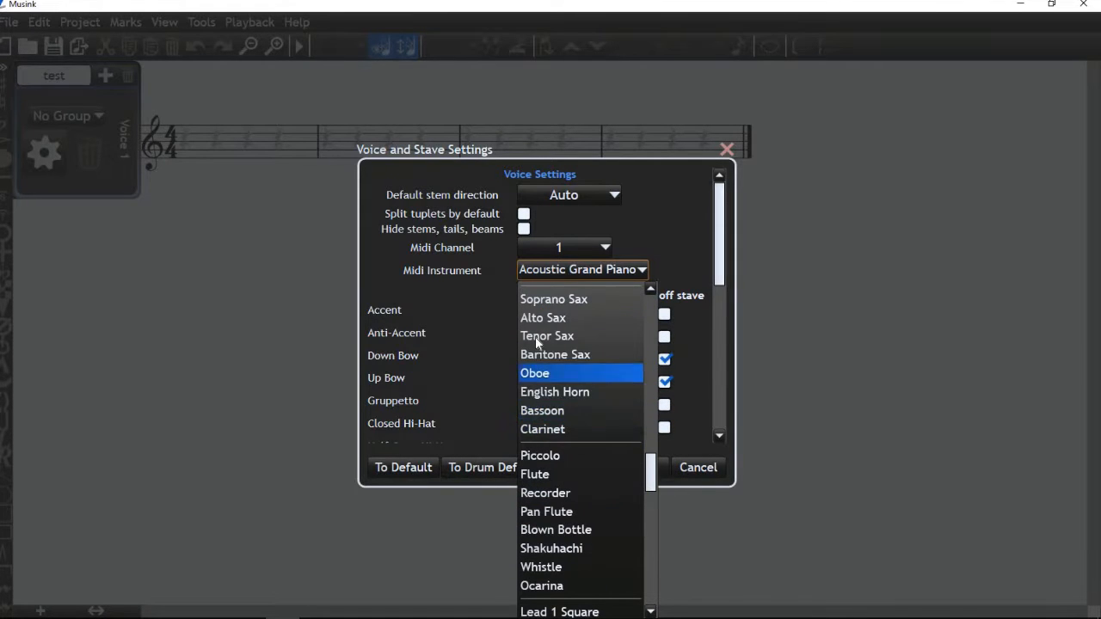
{"action": "scroll", "coordinate": [549, 383], "scroll_direction": "down", "scroll_amount": 14}
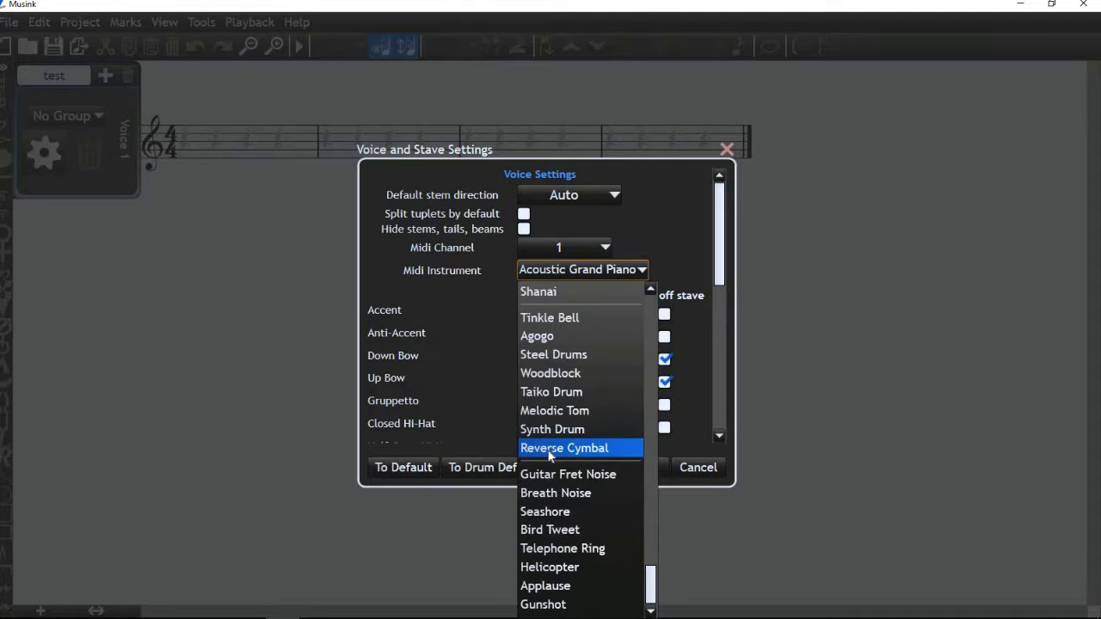
{"action": "scroll", "coordinate": [569, 485], "scroll_direction": "up", "scroll_amount": 20}
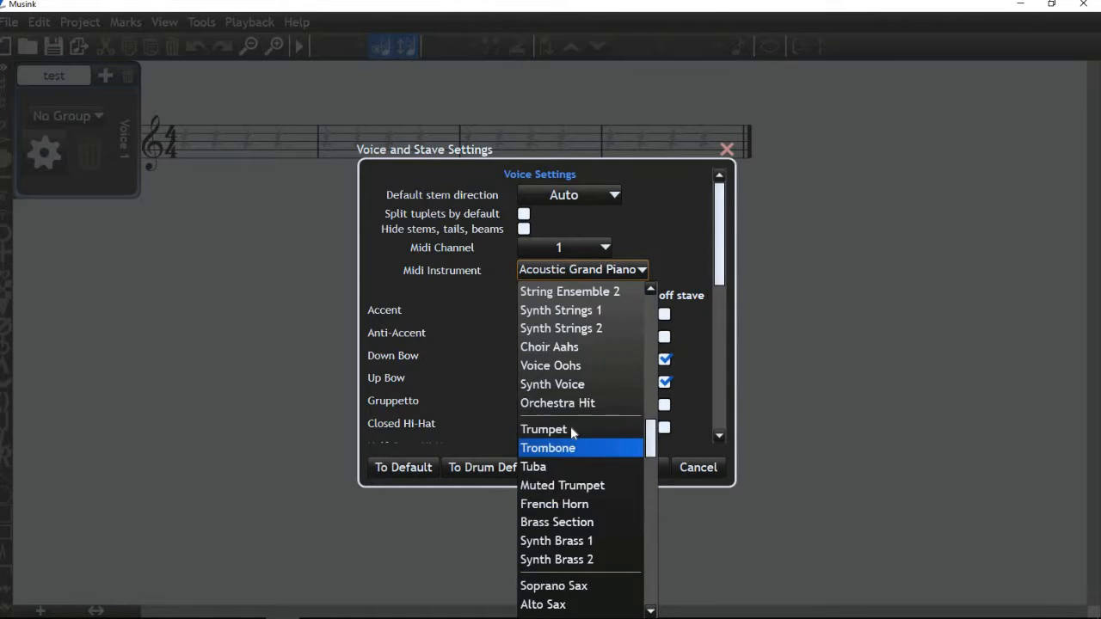
{"action": "scroll", "coordinate": [567, 430], "scroll_direction": "up", "scroll_amount": 6}
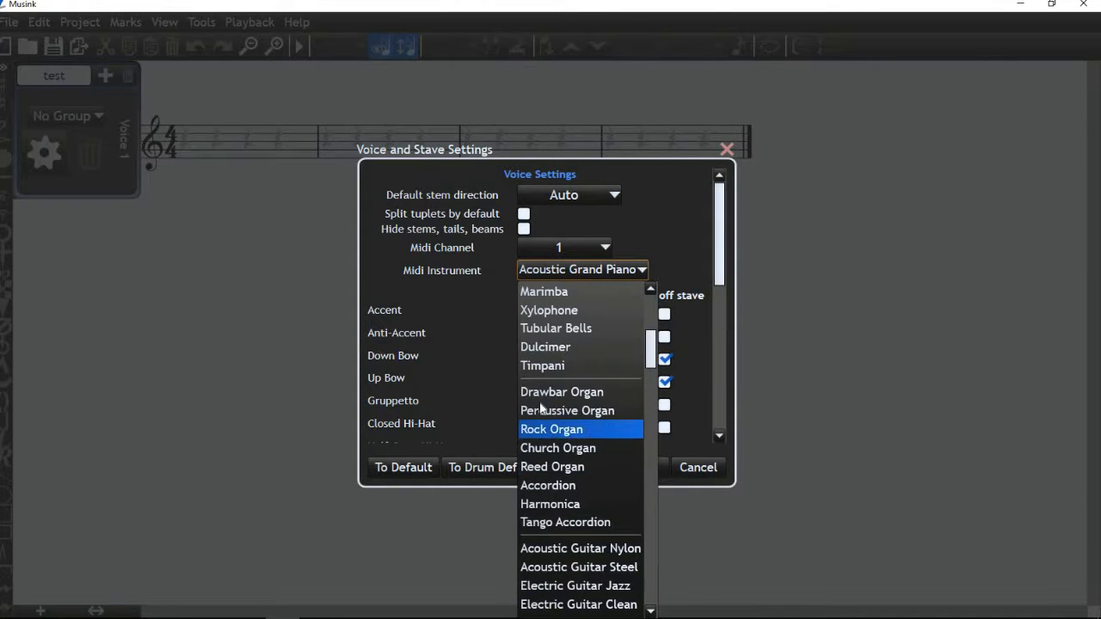
{"action": "scroll", "coordinate": [557, 430], "scroll_direction": "up", "scroll_amount": 4}
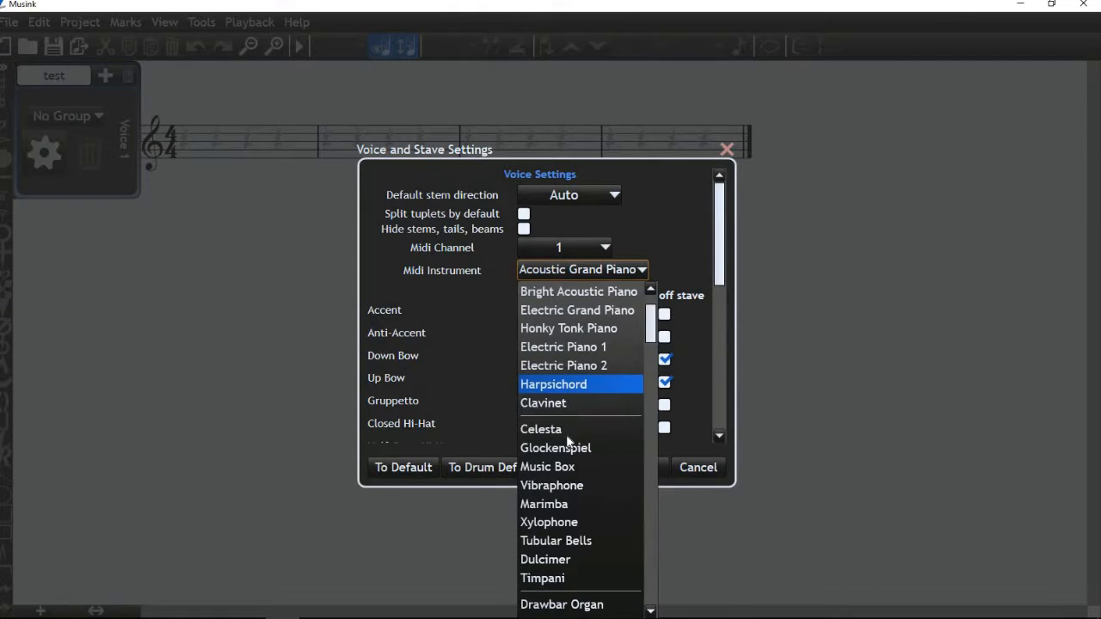
{"action": "scroll", "coordinate": [559, 456], "scroll_direction": "up", "scroll_amount": 1}
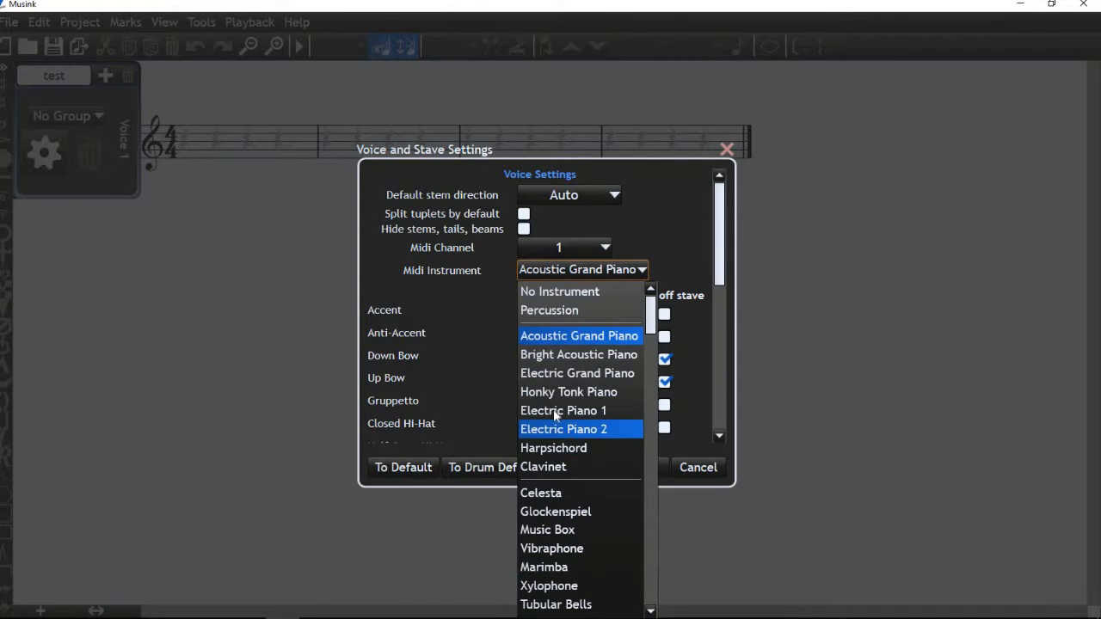
{"action": "left_click", "coordinate": [571, 312]}
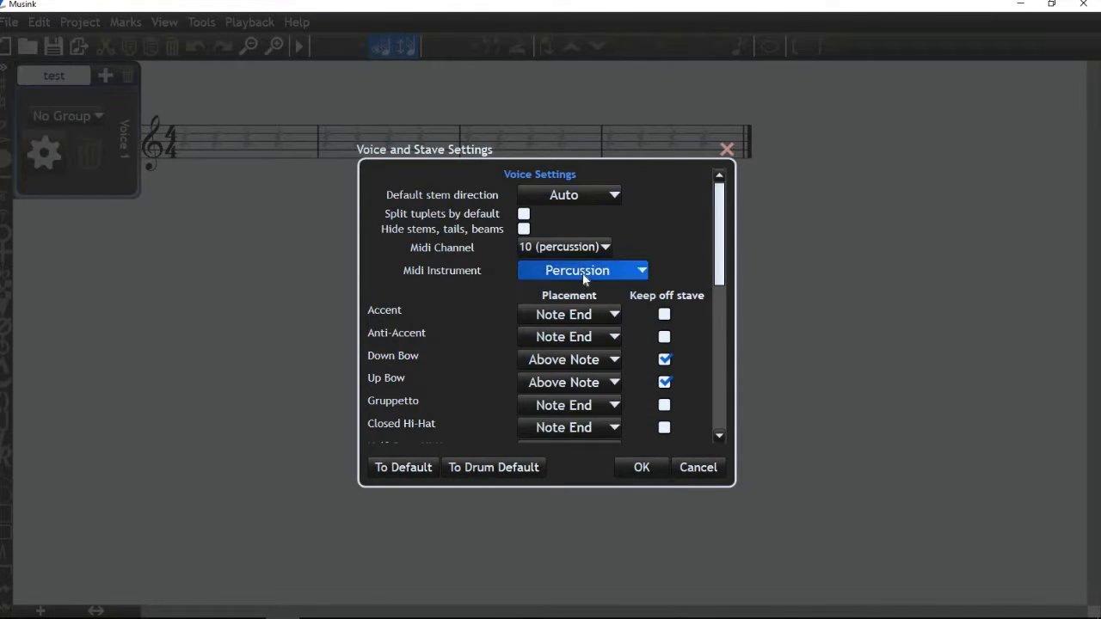
{"action": "left_click", "coordinate": [576, 271]}
{"action": "scroll", "coordinate": [575, 308], "scroll_direction": "up", "scroll_amount": 1}
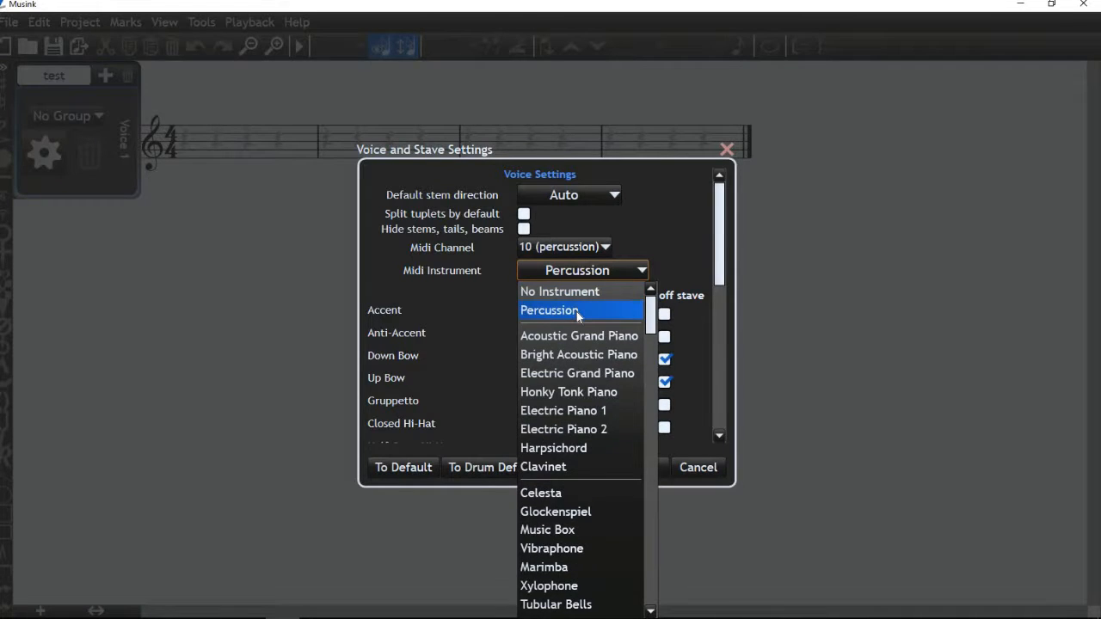
{"action": "left_click", "coordinate": [576, 311]}
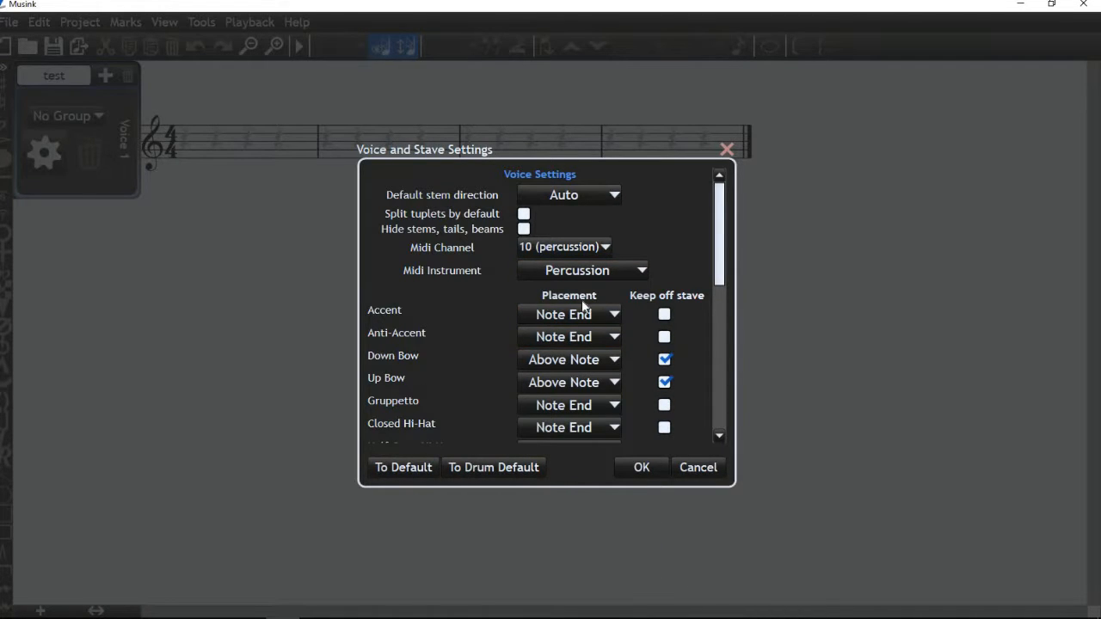
Step: Examine the mark placement settings for the voice, including the placement choices for Closed Hi-Hat
{"action": "scroll", "coordinate": [388, 276], "scroll_direction": "down", "scroll_amount": 1}
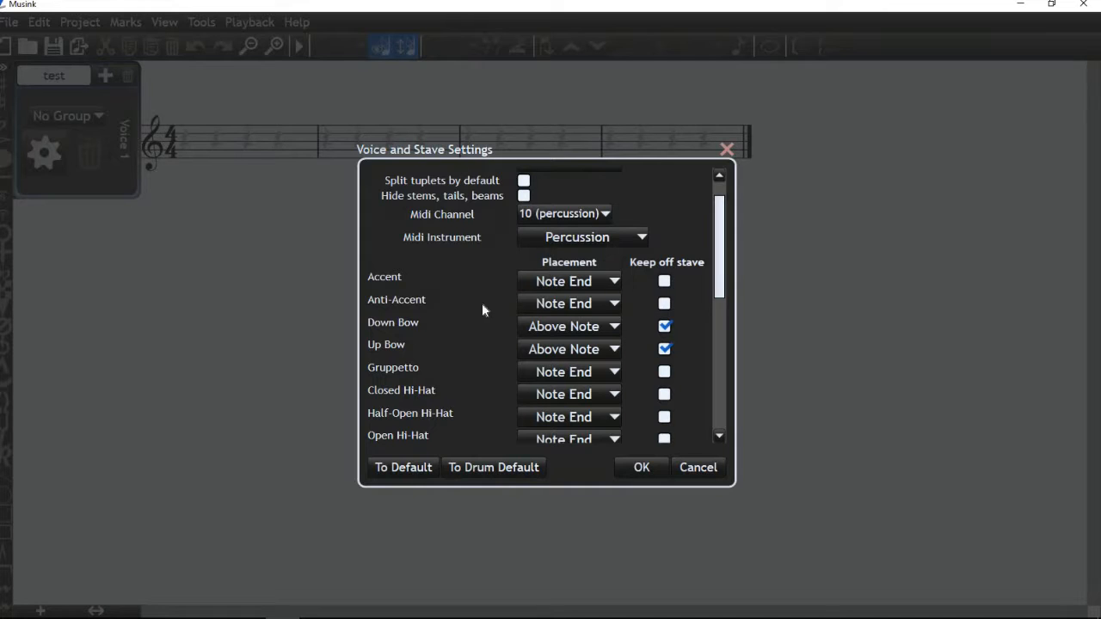
{"action": "scroll", "coordinate": [393, 325], "scroll_direction": "down", "scroll_amount": 3}
{"action": "left_click", "coordinate": [557, 301]}
{"action": "left_click", "coordinate": [557, 316]}
{"action": "left_click", "coordinate": [555, 297]}
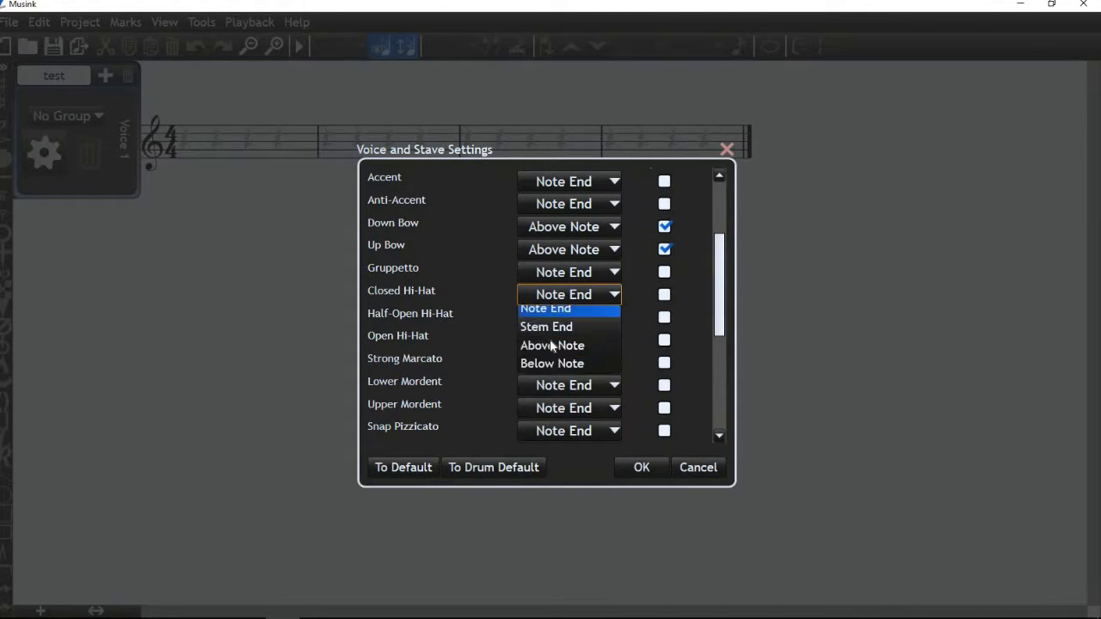
{"action": "left_click", "coordinate": [560, 318]}
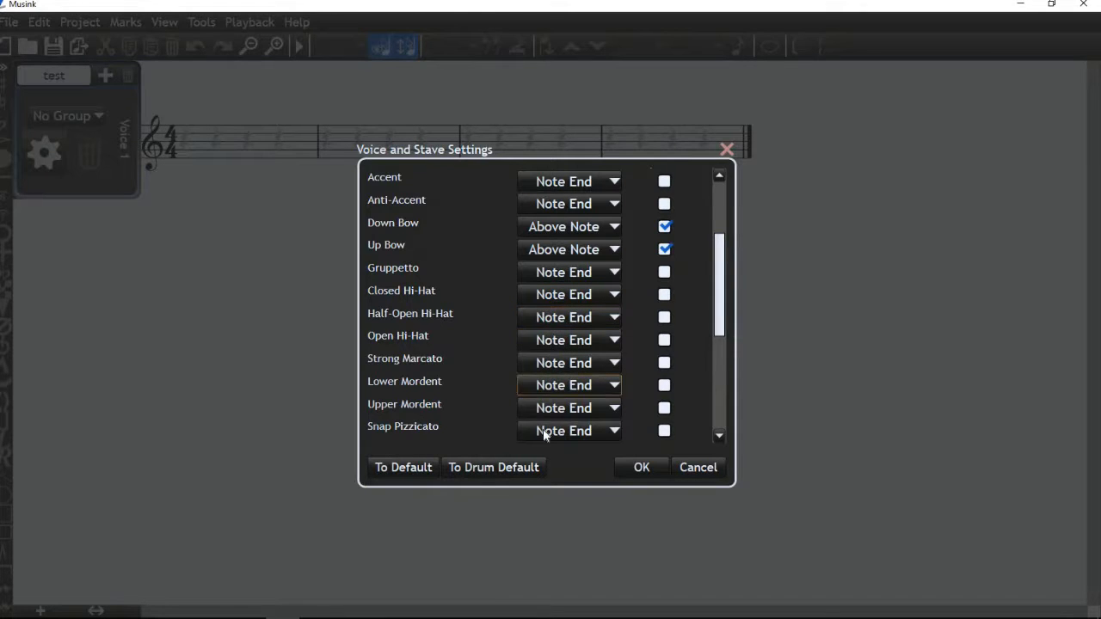
Step: Review the stave settings and keep tuplet brackets ranging over grace notes set to No
{"action": "scroll", "coordinate": [399, 379], "scroll_direction": "down", "scroll_amount": 7}
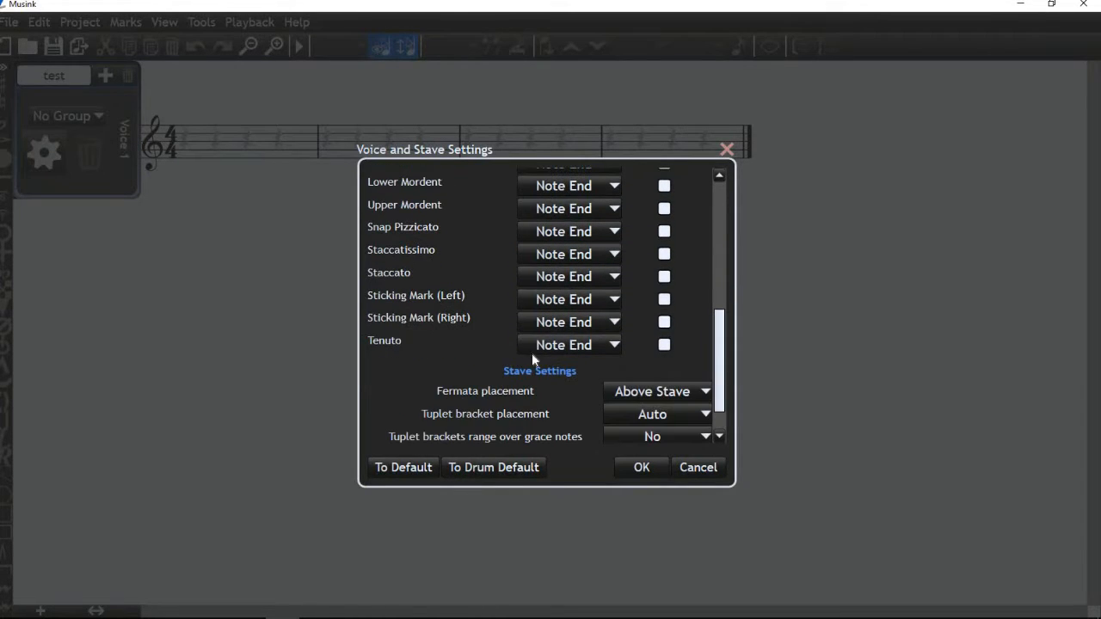
{"action": "left_click", "coordinate": [647, 396]}
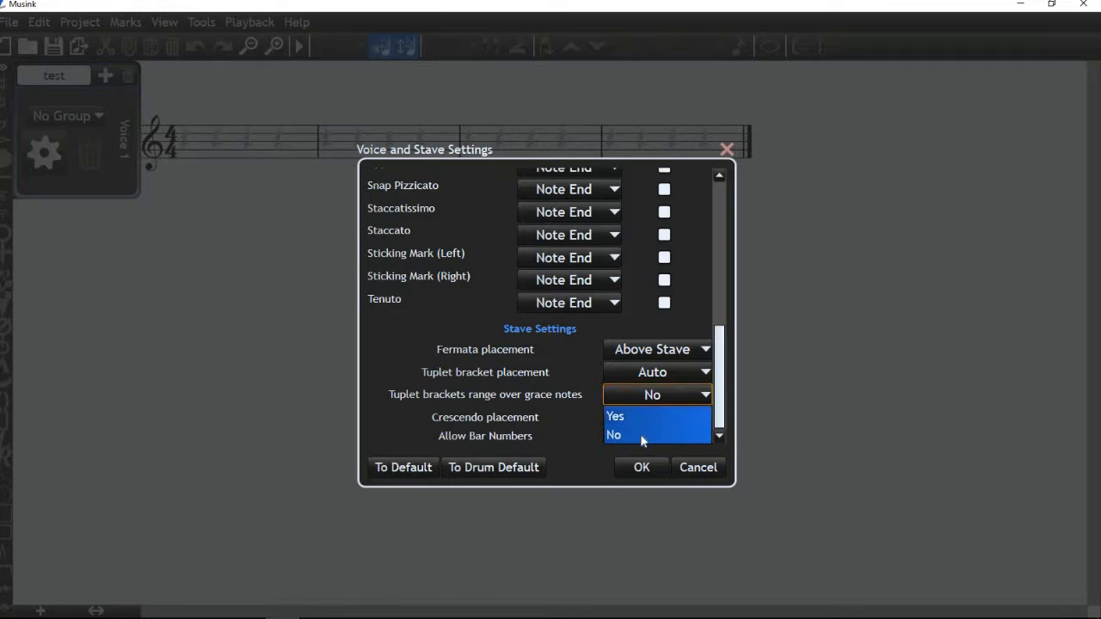
{"action": "left_click", "coordinate": [645, 437]}
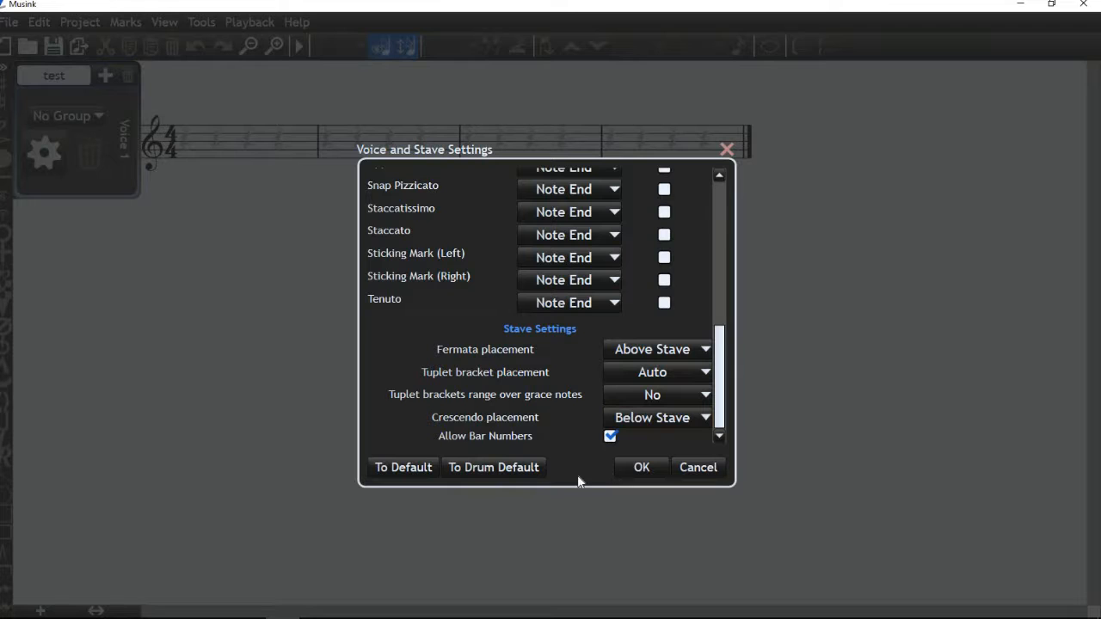
Step: Apply the drum defaults to the voice and stave settings and accept them
{"action": "left_click", "coordinate": [494, 473]}
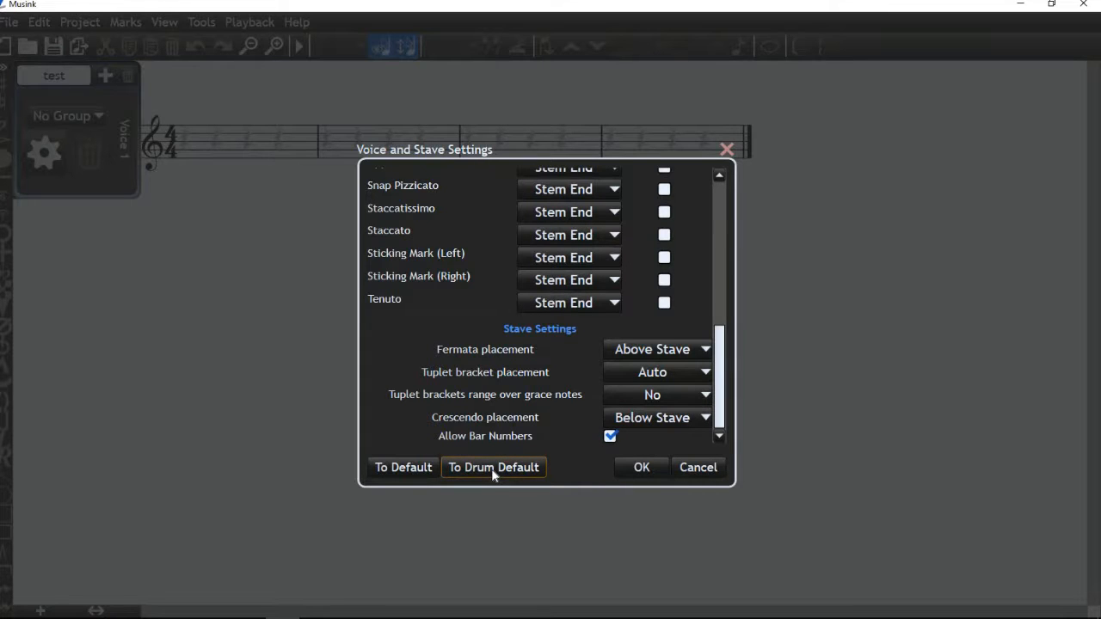
{"action": "scroll", "coordinate": [563, 404], "scroll_direction": "up", "scroll_amount": 10}
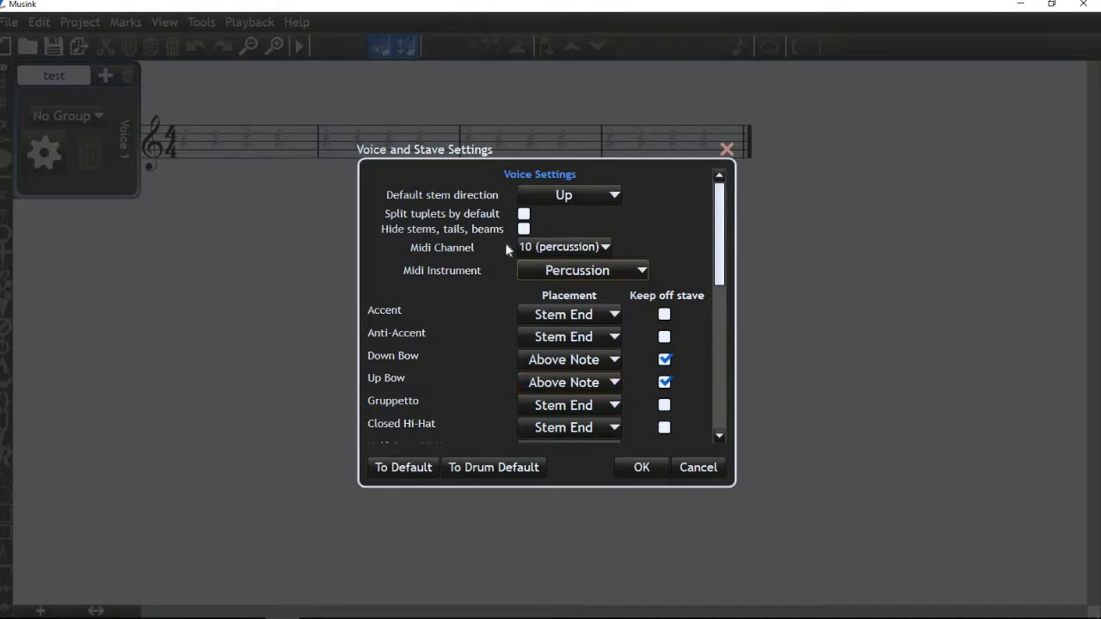
{"action": "left_click", "coordinate": [640, 468]}
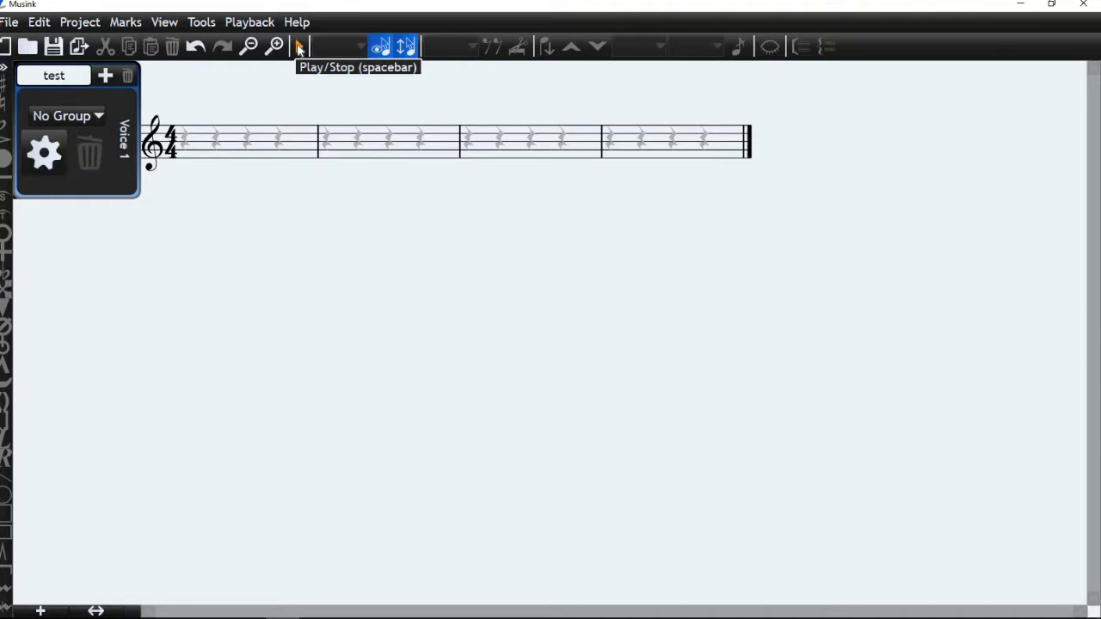
Step: Place four quarter notes in the third space of bar 1 and play them back
{"action": "left_click", "coordinate": [194, 142]}
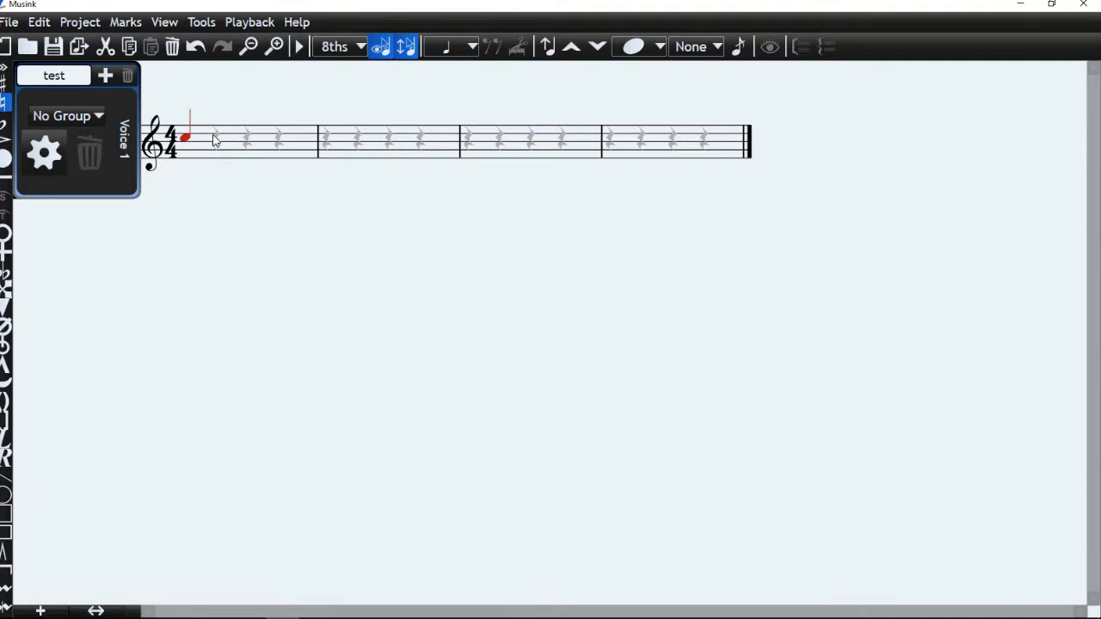
{"action": "left_click", "coordinate": [225, 140]}
{"action": "left_click", "coordinate": [257, 140]}
{"action": "left_click", "coordinate": [291, 136]}
{"action": "left_click", "coordinate": [299, 48]}
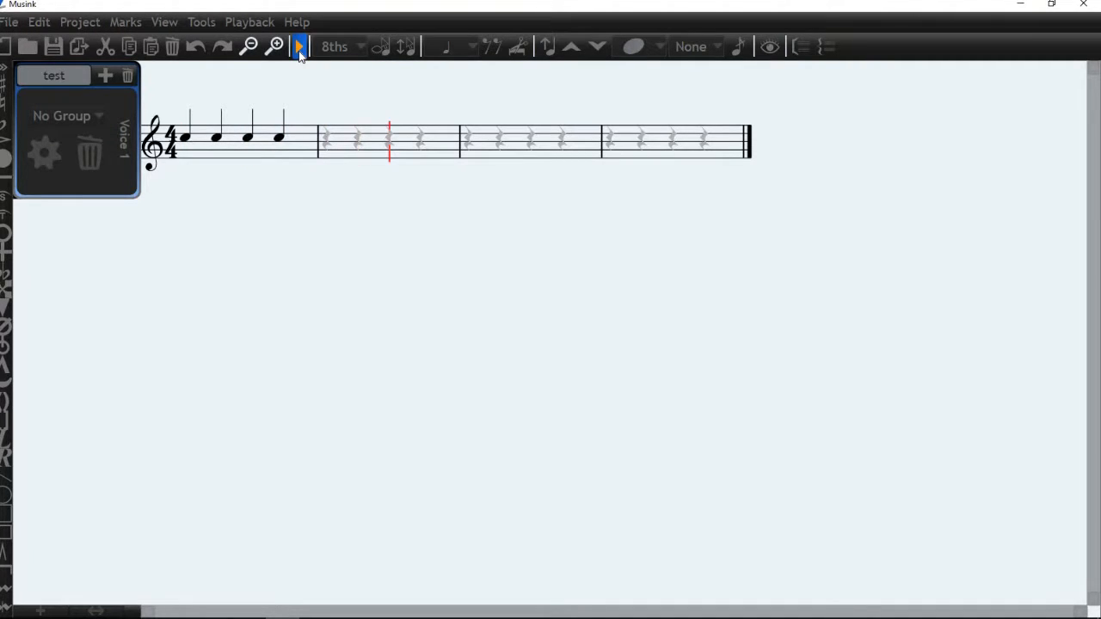
{"action": "left_click", "coordinate": [299, 47]}
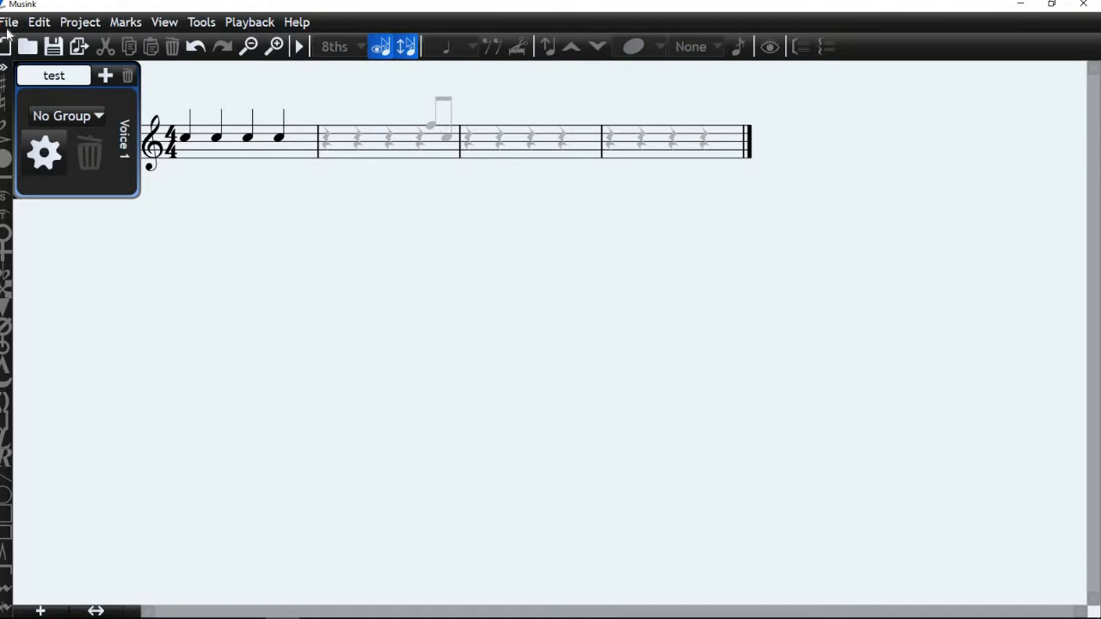
Step: Delete the four quarter notes from bar 1 one by one
{"action": "left_click", "coordinate": [217, 134]}
{"action": "left_click", "coordinate": [185, 139]}
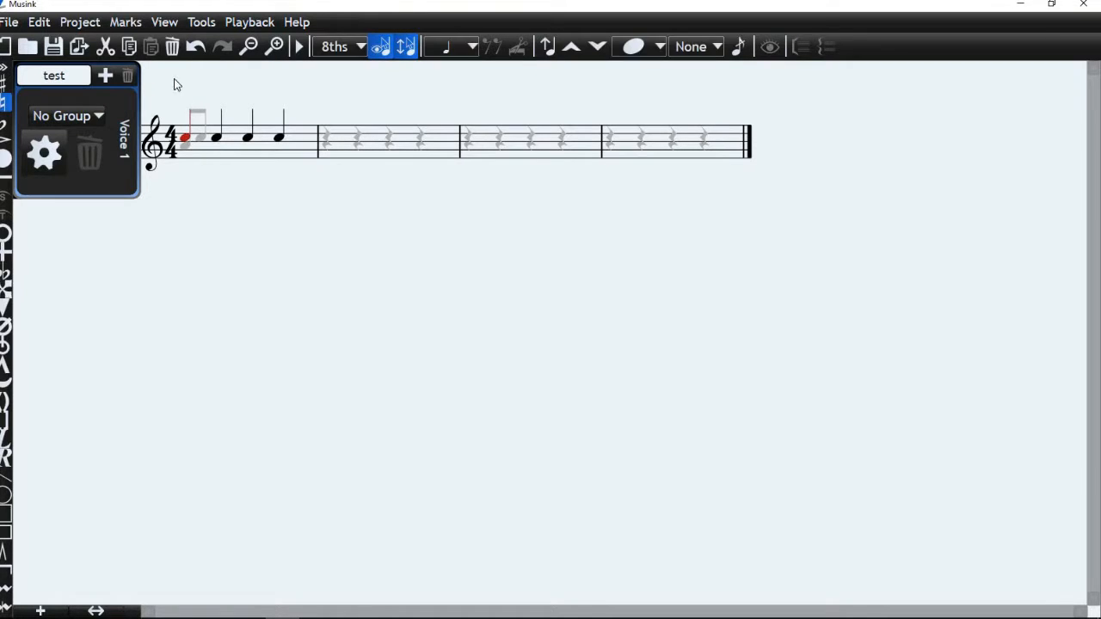
{"action": "left_click", "coordinate": [172, 46]}
{"action": "left_click", "coordinate": [217, 144]}
{"action": "left_click", "coordinate": [172, 46]}
{"action": "left_click", "coordinate": [249, 142]}
{"action": "key", "text": "Delete"}
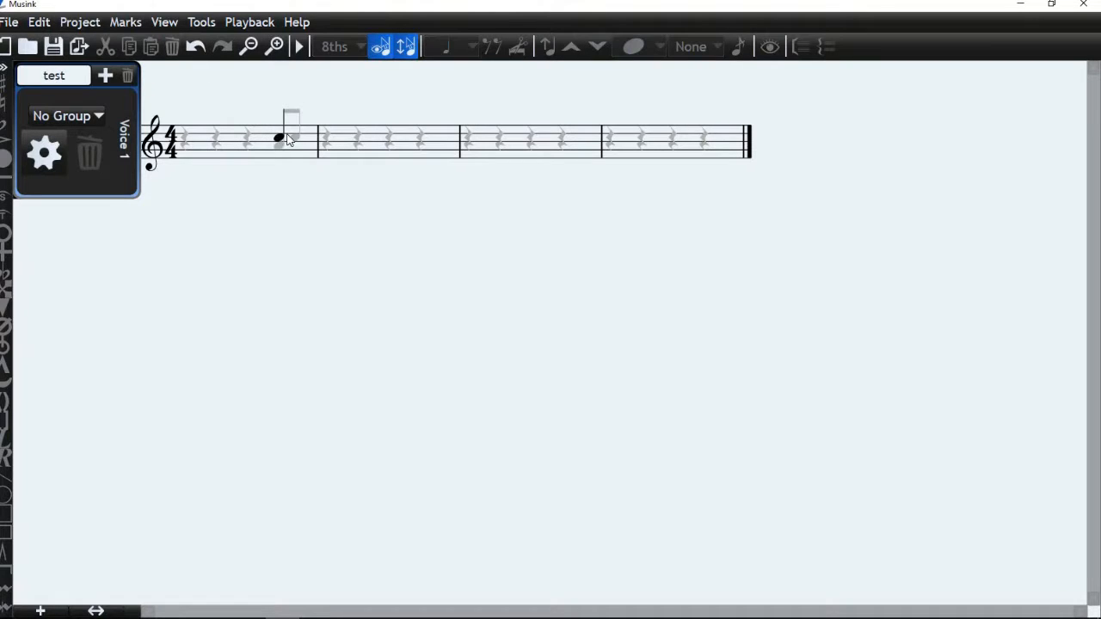
{"action": "left_click", "coordinate": [277, 135]}
{"action": "key", "text": "Delete"}
Step: Add a quarter note on beat 1 of bar 1 and shift its pitch to the space just above the top line
{"action": "left_click", "coordinate": [193, 127]}
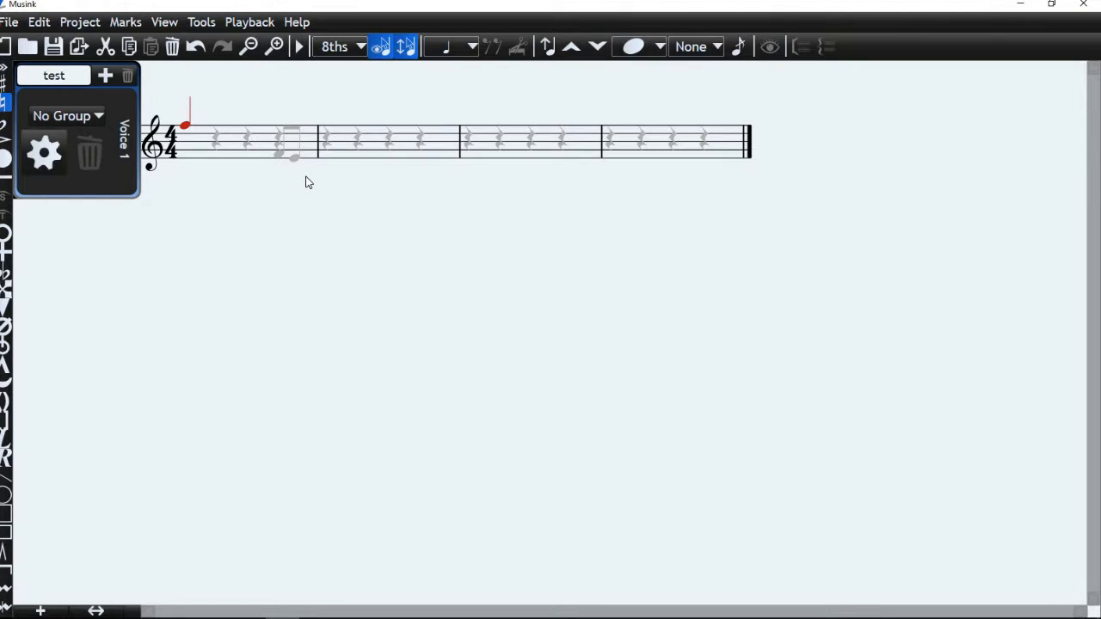
{"action": "key", "text": "Up"}
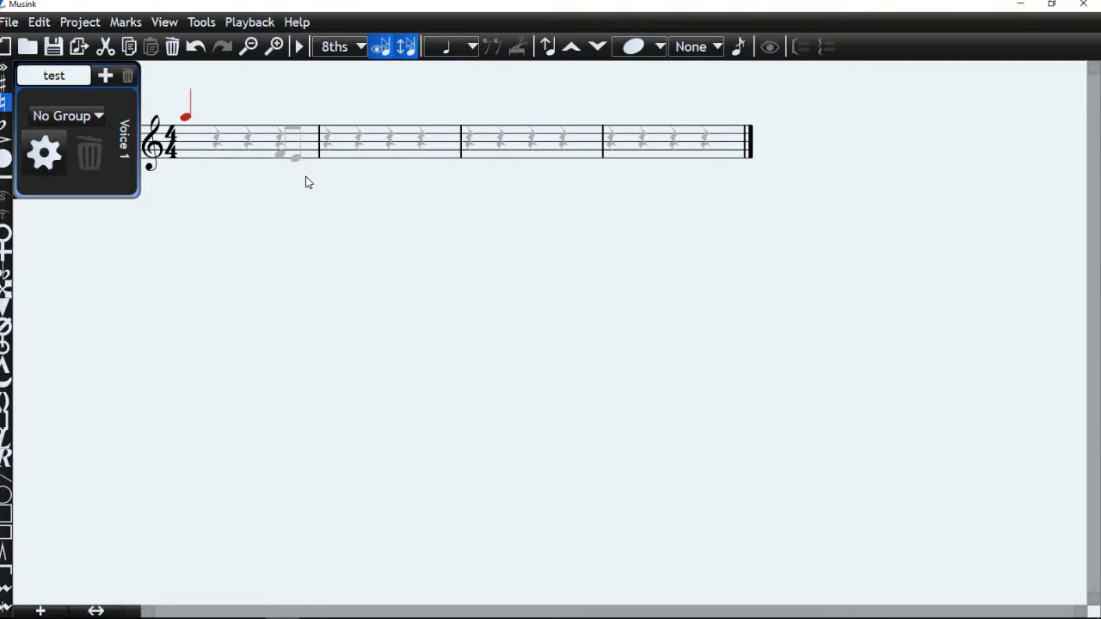
{"action": "key", "text": "Down"}
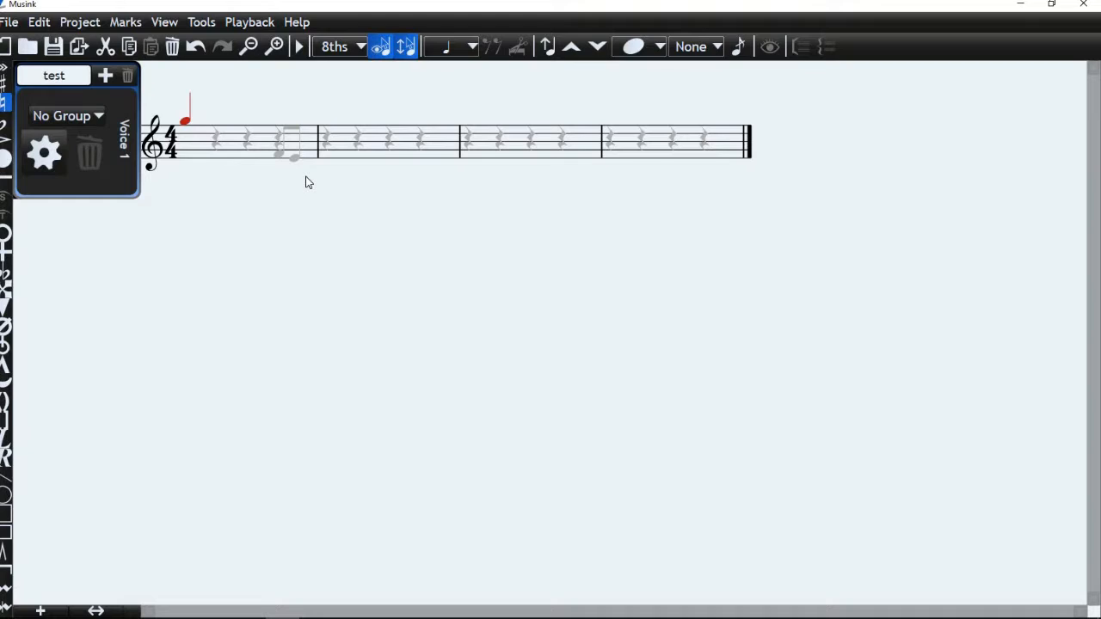
Step: Delete the beat 1 note and restore it with undo, and give it an X notehead
{"action": "key", "text": "Delete"}
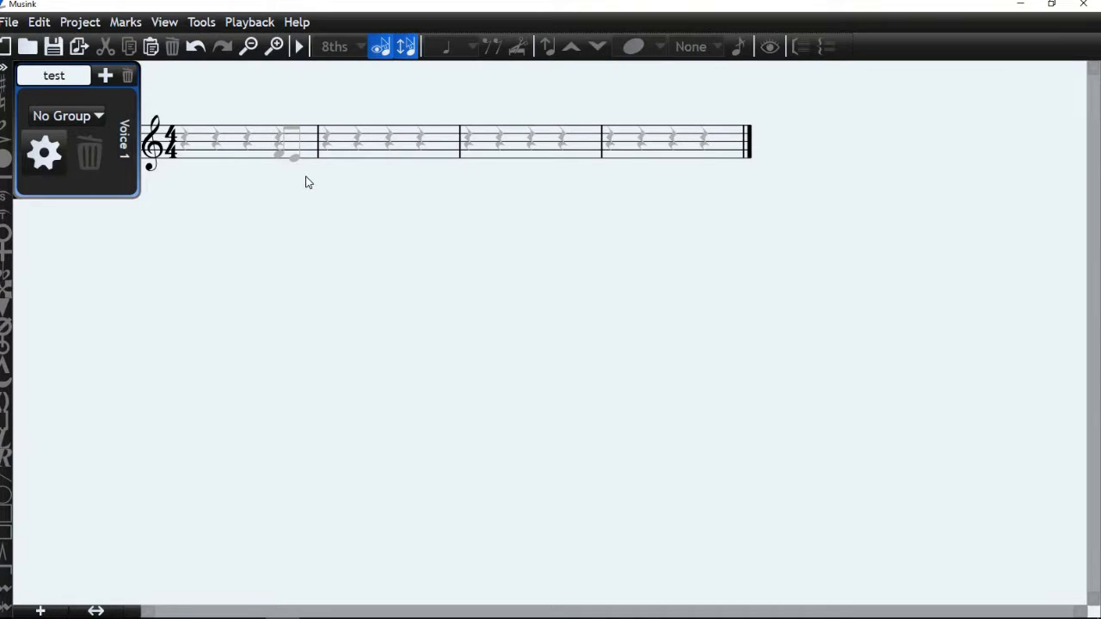
{"action": "left_click", "coordinate": [197, 46]}
{"action": "left_click", "coordinate": [197, 46]}
{"action": "left_click", "coordinate": [187, 123]}
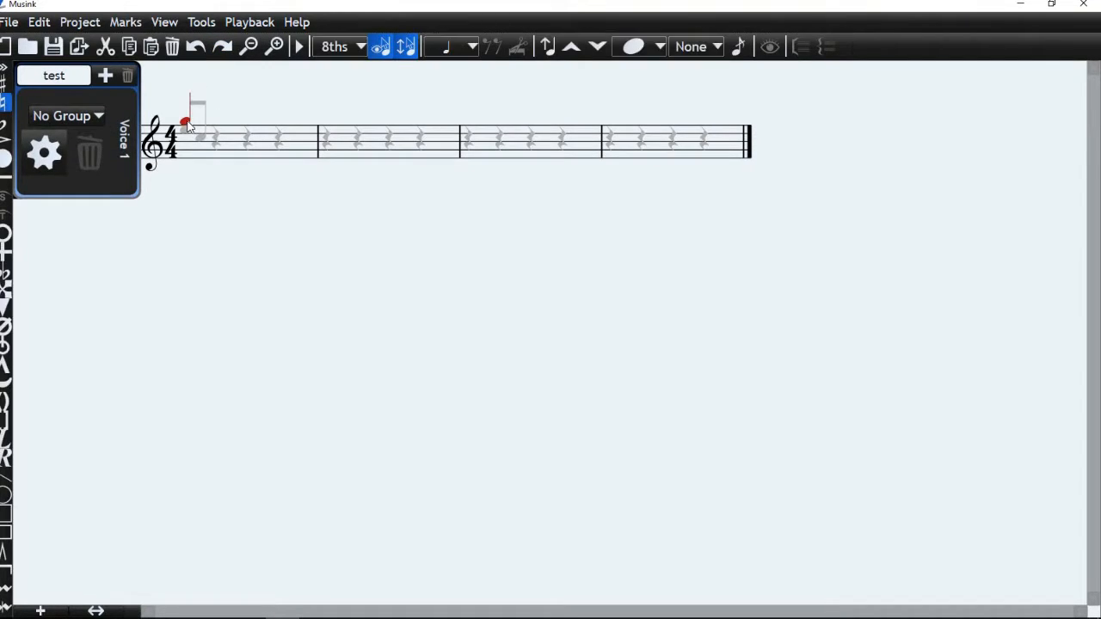
{"action": "key", "text": "x"}
Step: Try note subdivisions of 16ths and 32nds for the first beat, and return it to 8ths
{"action": "left_click", "coordinate": [349, 46]}
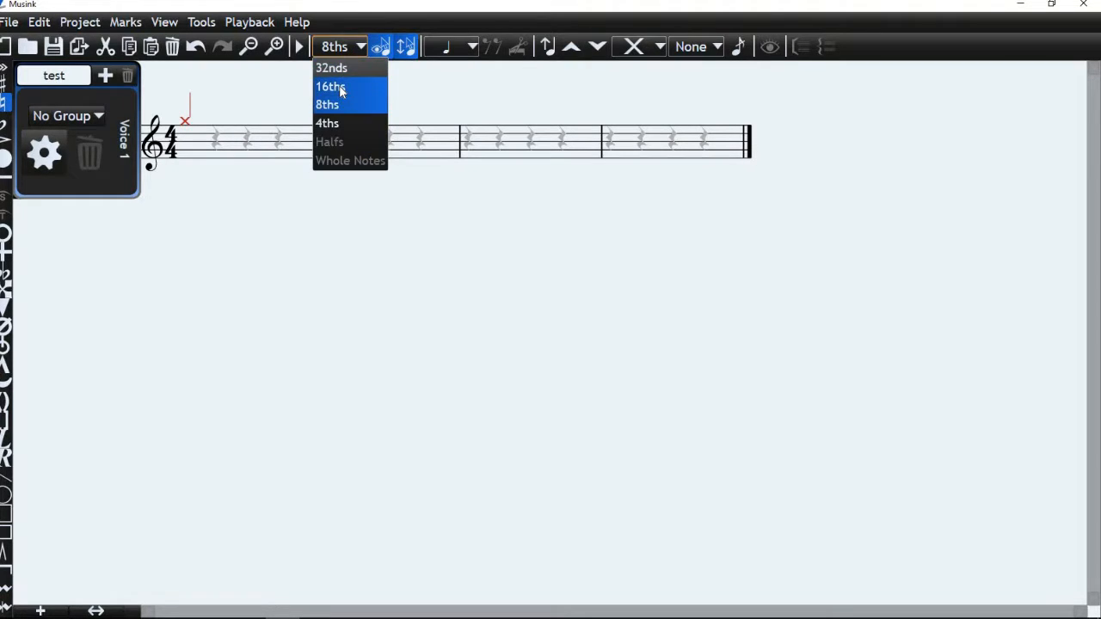
{"action": "left_click", "coordinate": [336, 88]}
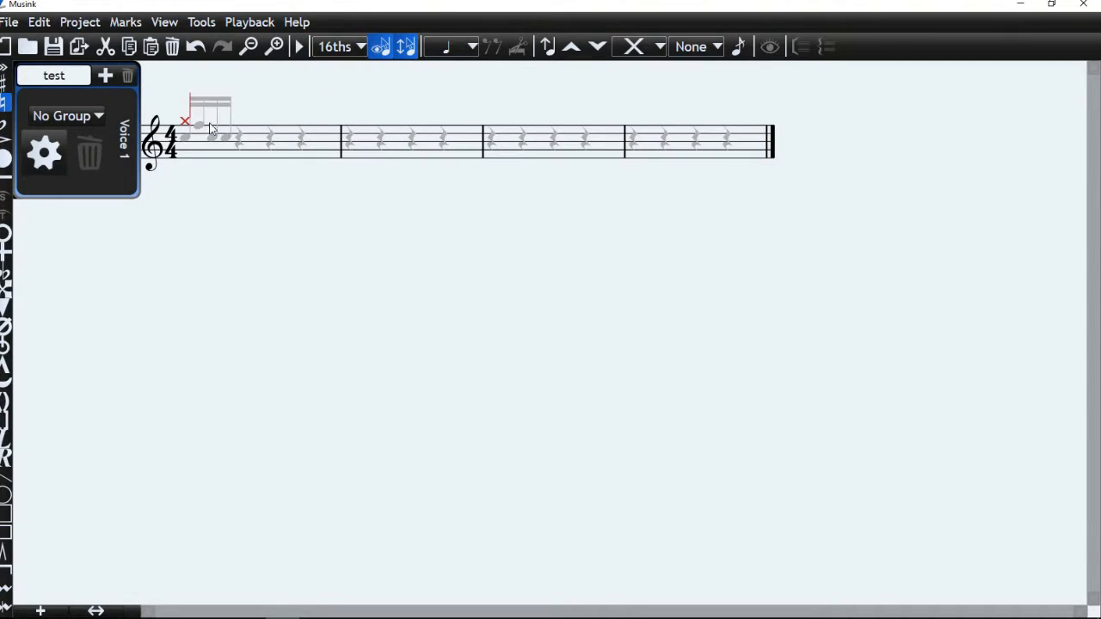
{"action": "left_click", "coordinate": [351, 46]}
{"action": "left_click", "coordinate": [339, 69]}
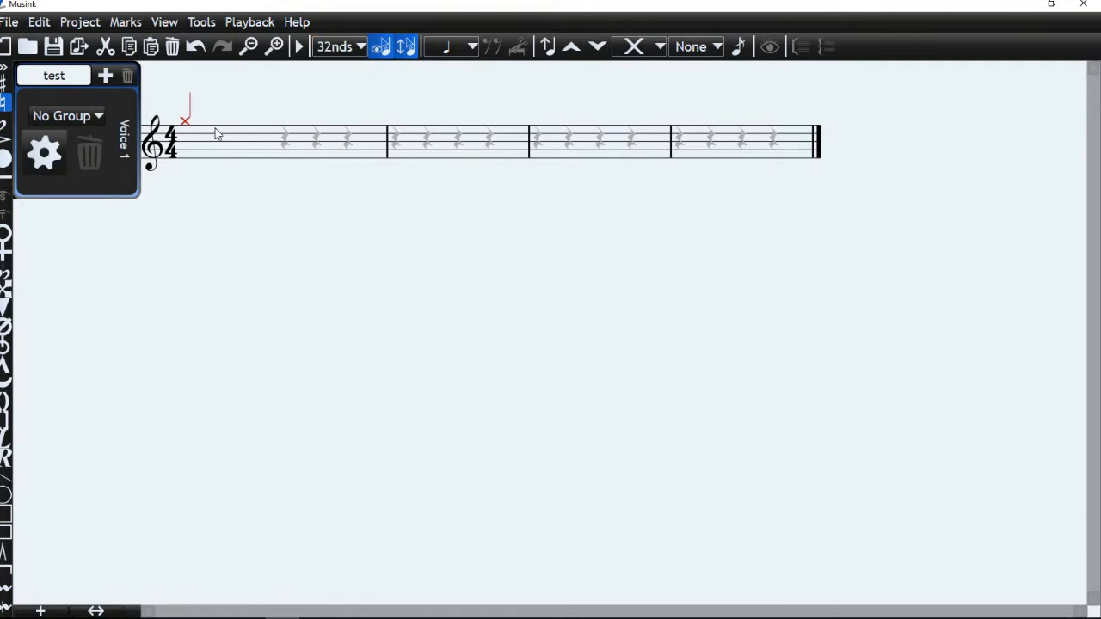
{"action": "left_click", "coordinate": [351, 46]}
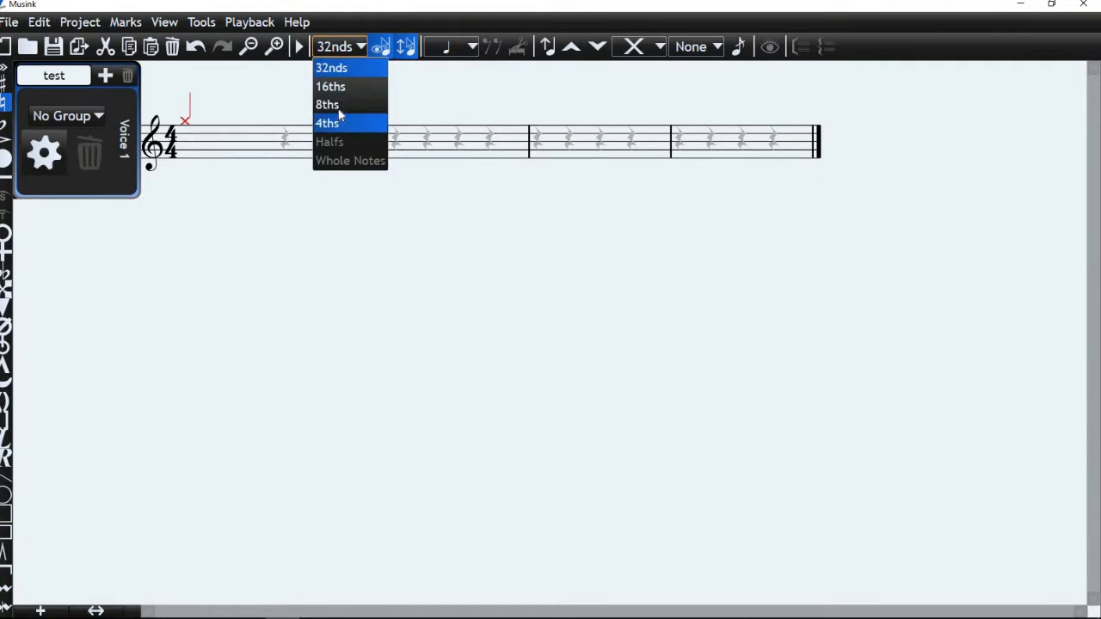
{"action": "left_click", "coordinate": [336, 101]}
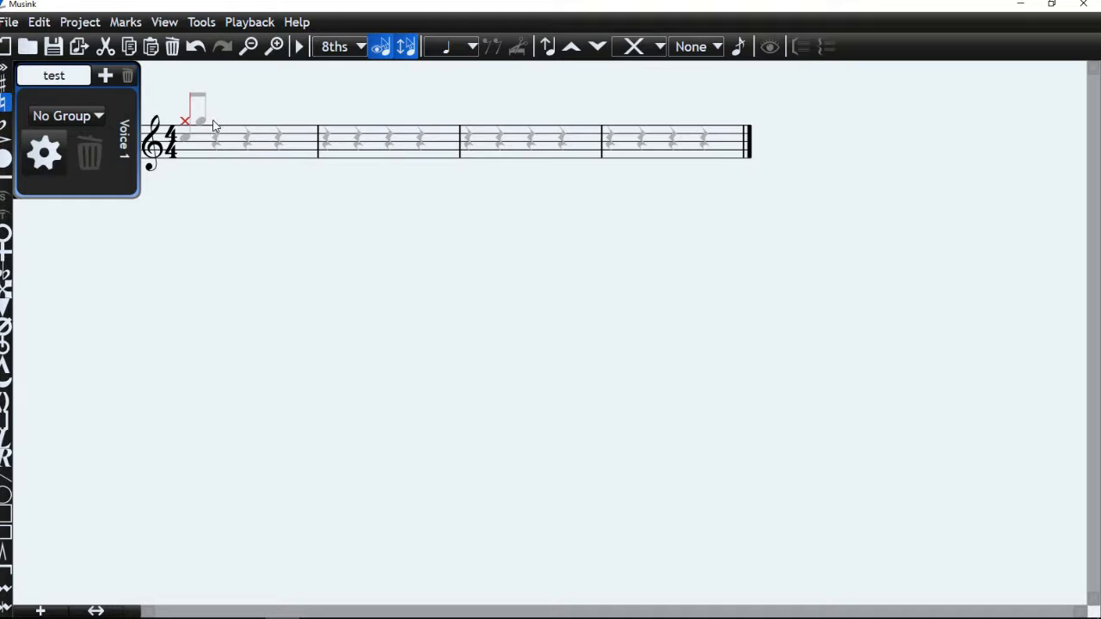
Step: Add quarter notes just above the stave on beats 2, 3 and 4 of bar 1 and give them X noteheads
{"action": "left_click", "coordinate": [217, 123]}
{"action": "left_click", "coordinate": [248, 123]}
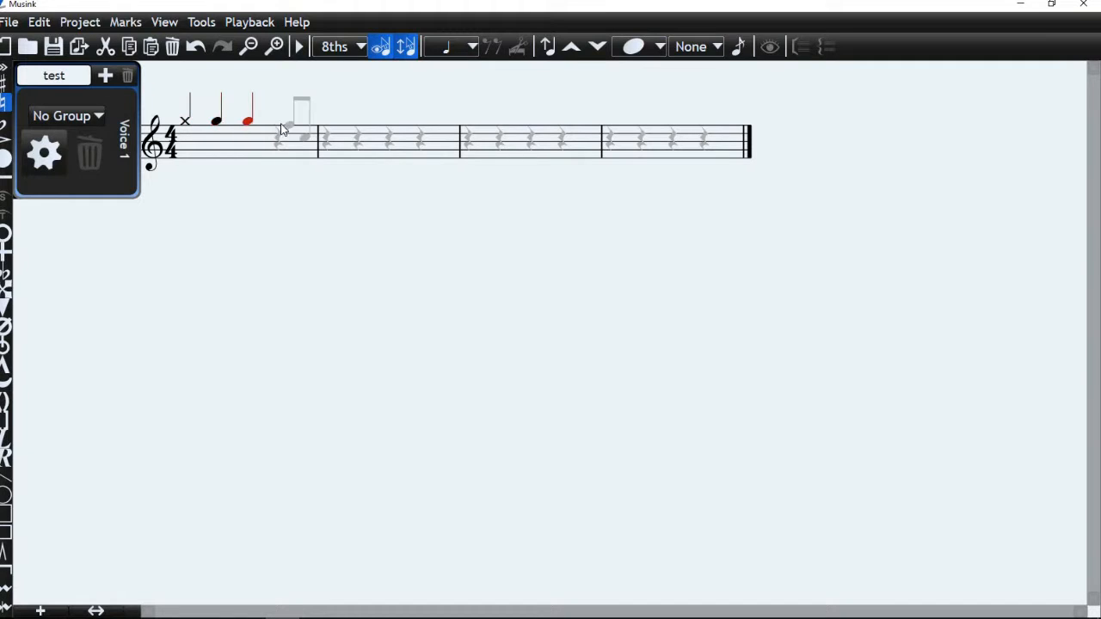
{"action": "left_click", "coordinate": [280, 125]}
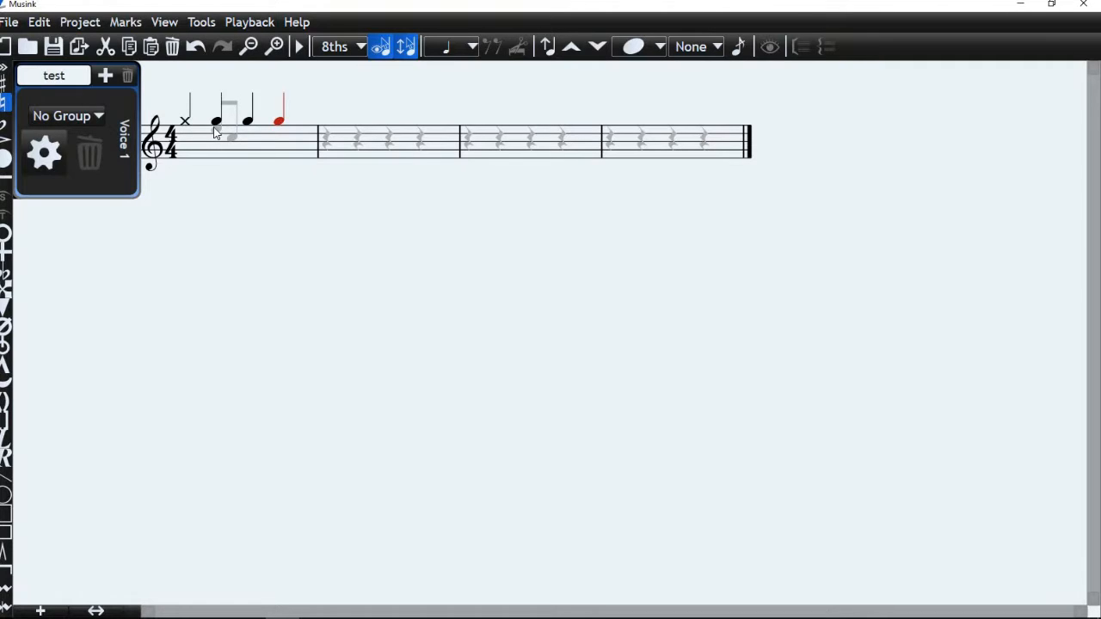
{"action": "left_click", "coordinate": [224, 128]}
{"action": "left_click", "coordinate": [251, 126]}
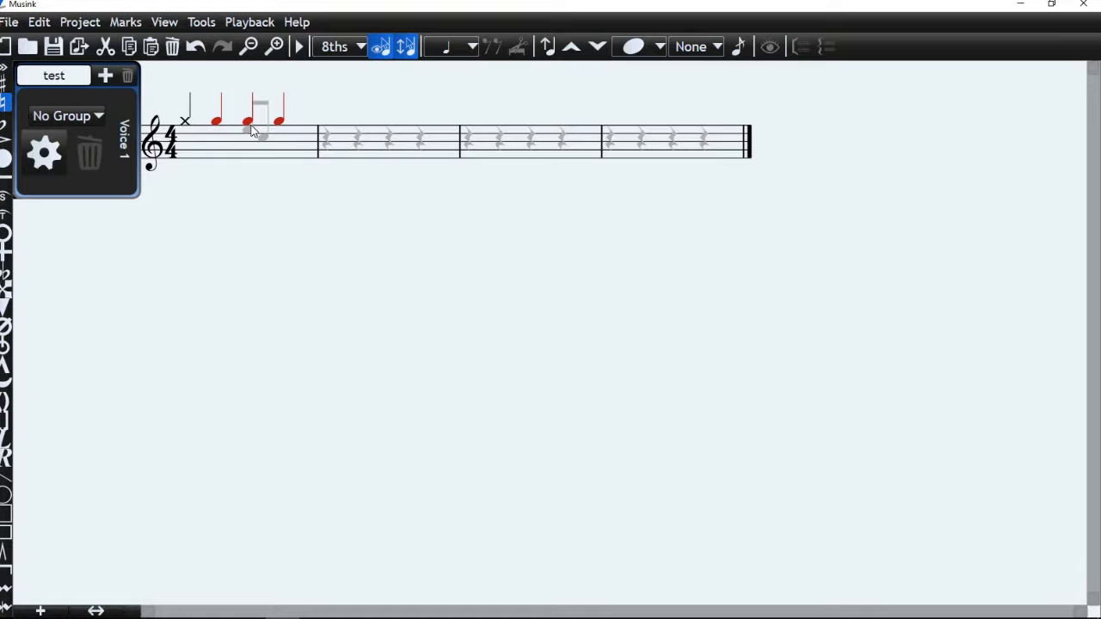
{"action": "key", "text": "x"}
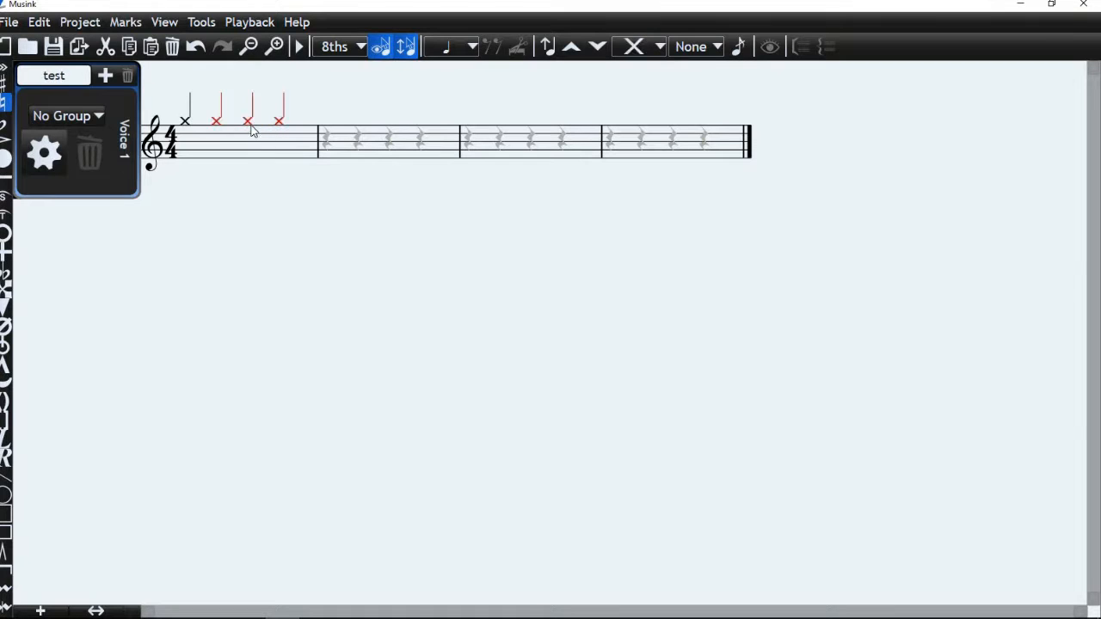
{"action": "left_click", "coordinate": [267, 232]}
Step: Add third-space notes on beats 2 and 4 and bottom-space notes on beats 1 and 3 of bar 1, and play the beat
{"action": "left_click", "coordinate": [187, 139]}
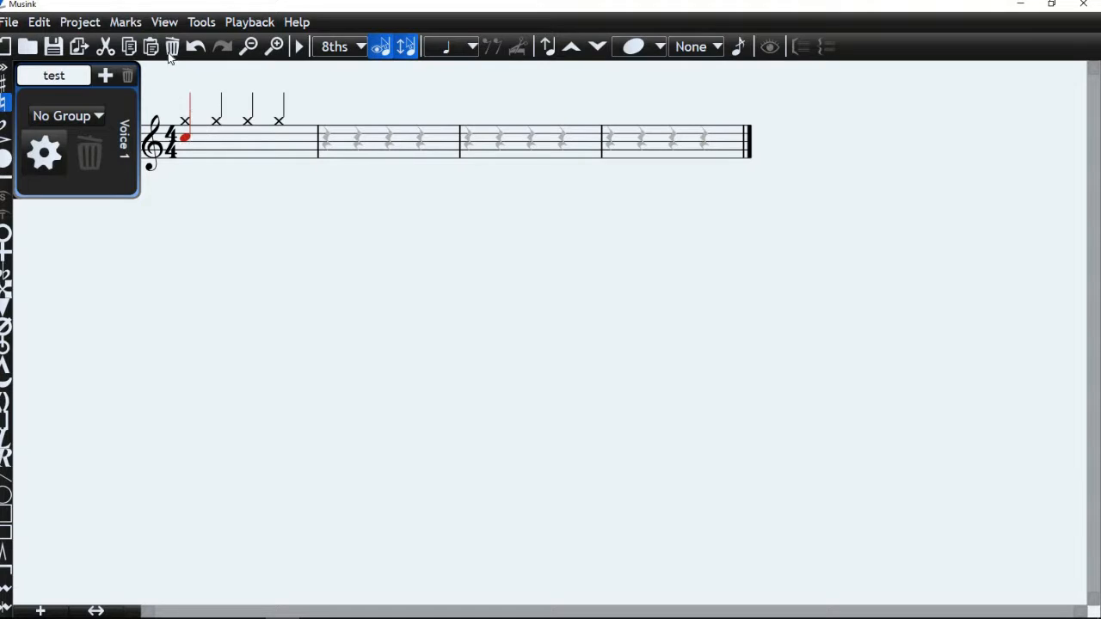
{"action": "key", "text": "Escape"}
{"action": "left_click", "coordinate": [216, 137]}
{"action": "left_click", "coordinate": [281, 140]}
{"action": "left_click", "coordinate": [186, 154]}
{"action": "left_click", "coordinate": [246, 154]}
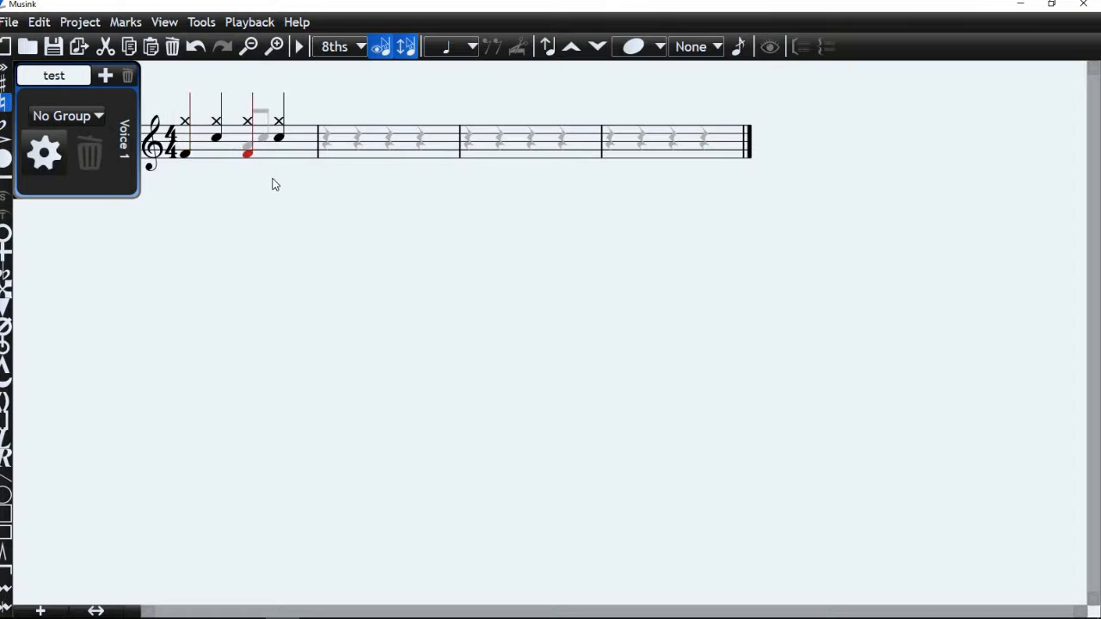
{"action": "left_click", "coordinate": [298, 47]}
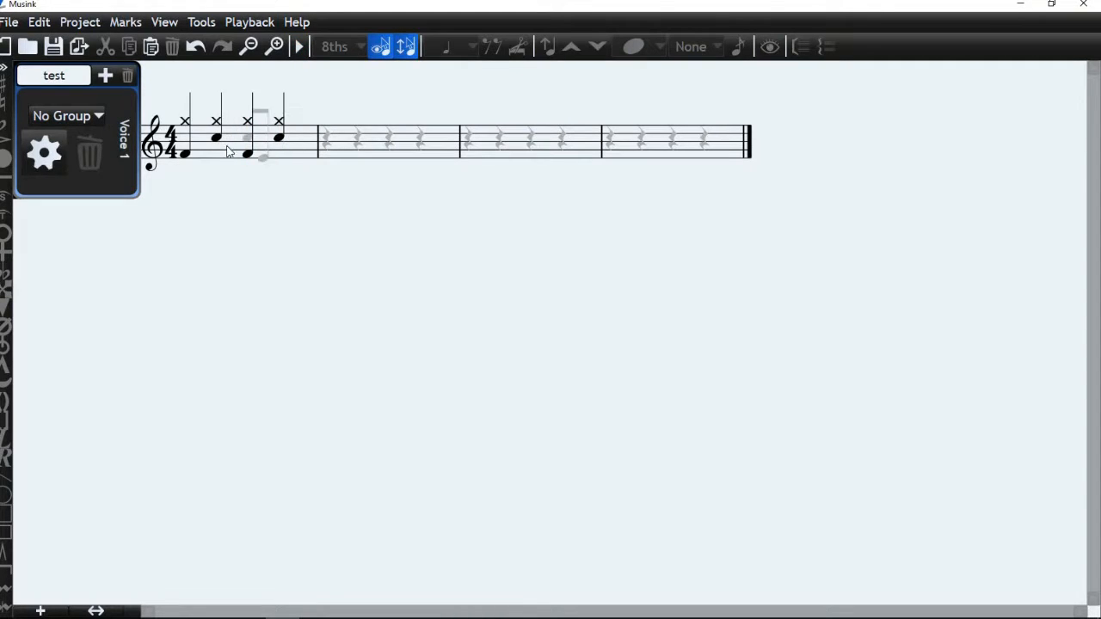
Step: Add eighth notes above the stave on the four off-beats of bar 1, and raise the beat 1 X note one step
{"action": "left_click", "coordinate": [201, 123]}
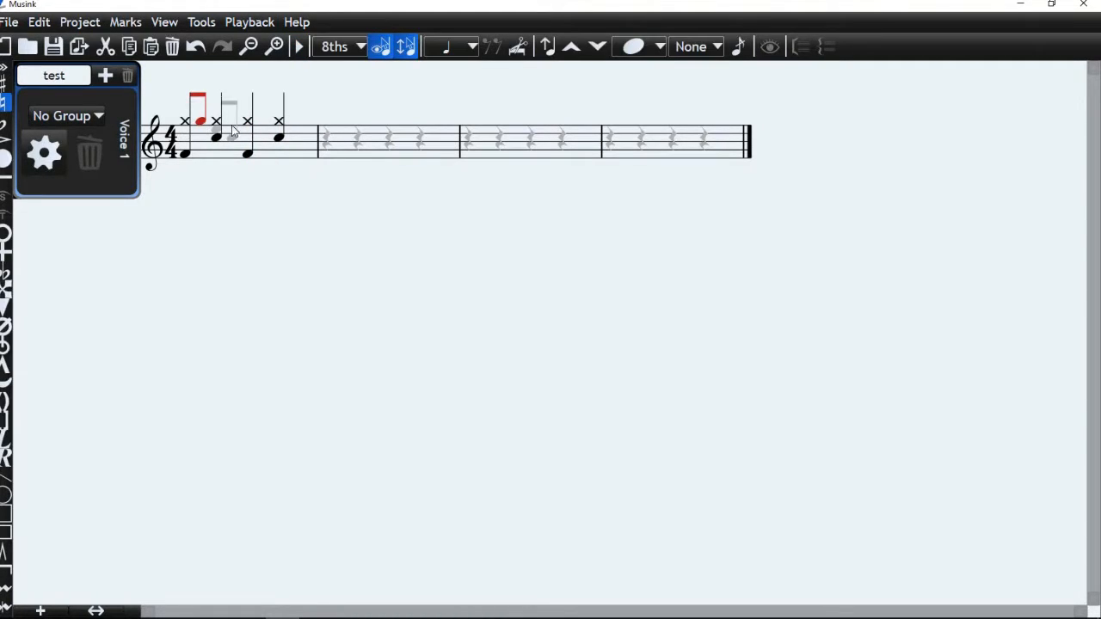
{"action": "left_click", "coordinate": [232, 119]}
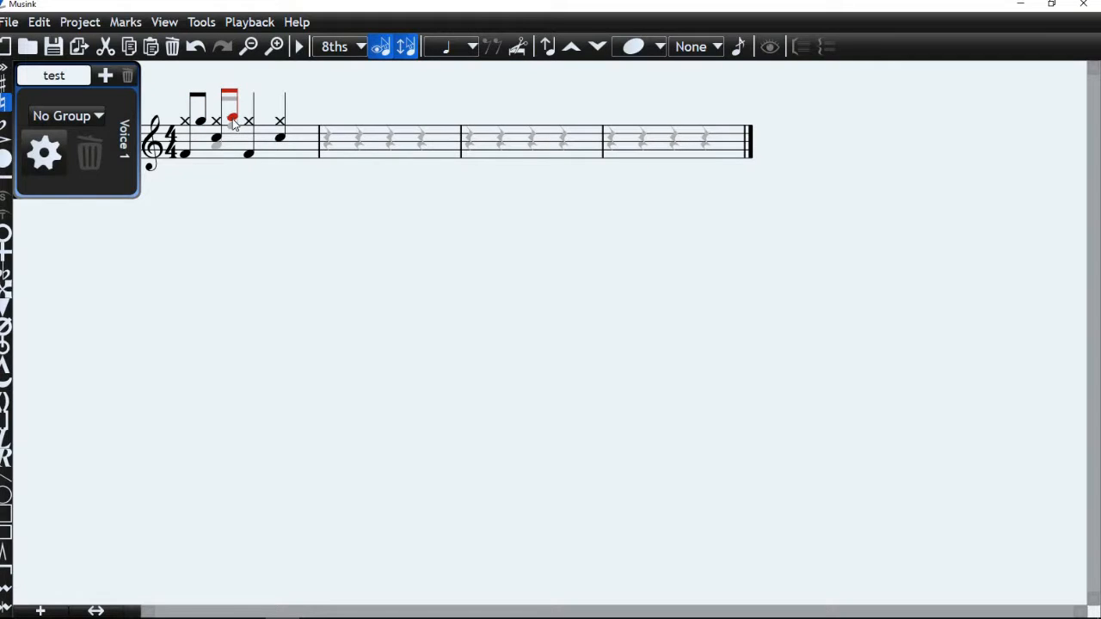
{"action": "left_click", "coordinate": [232, 118]}
{"action": "left_click", "coordinate": [184, 122]}
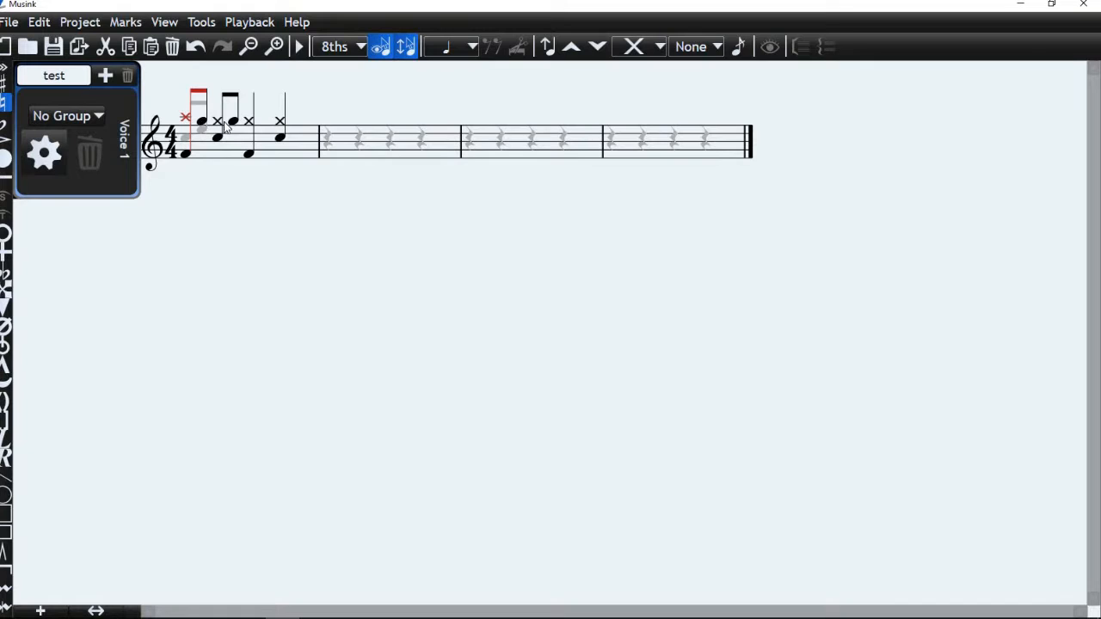
{"action": "left_click", "coordinate": [264, 120]}
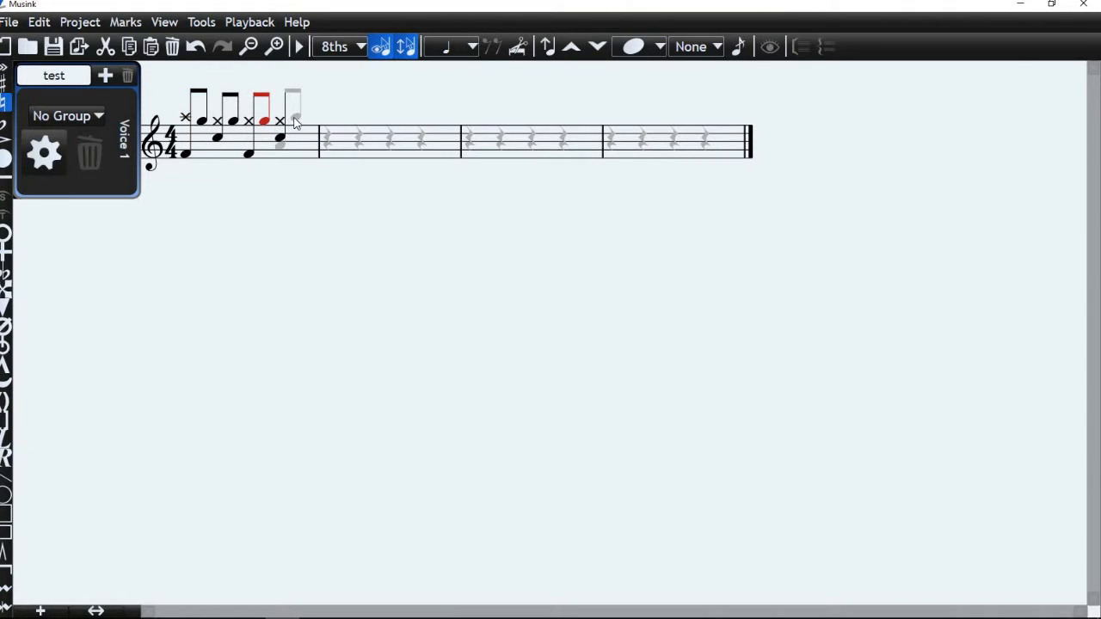
{"action": "left_click", "coordinate": [295, 121]}
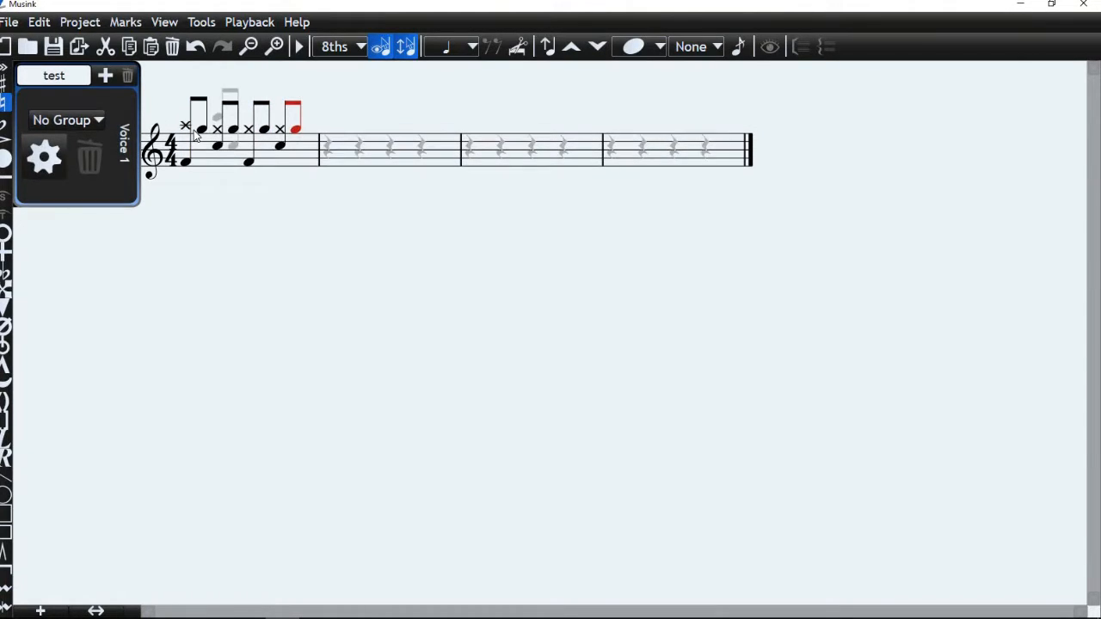
Step: Change the four off-beat eighth notes in bar 1 to X noteheads
{"action": "left_click", "coordinate": [202, 121], "text": "ctrl"}
{"action": "left_click", "coordinate": [232, 120], "text": "ctrl"}
{"action": "left_click", "coordinate": [264, 120], "text": "ctrl"}
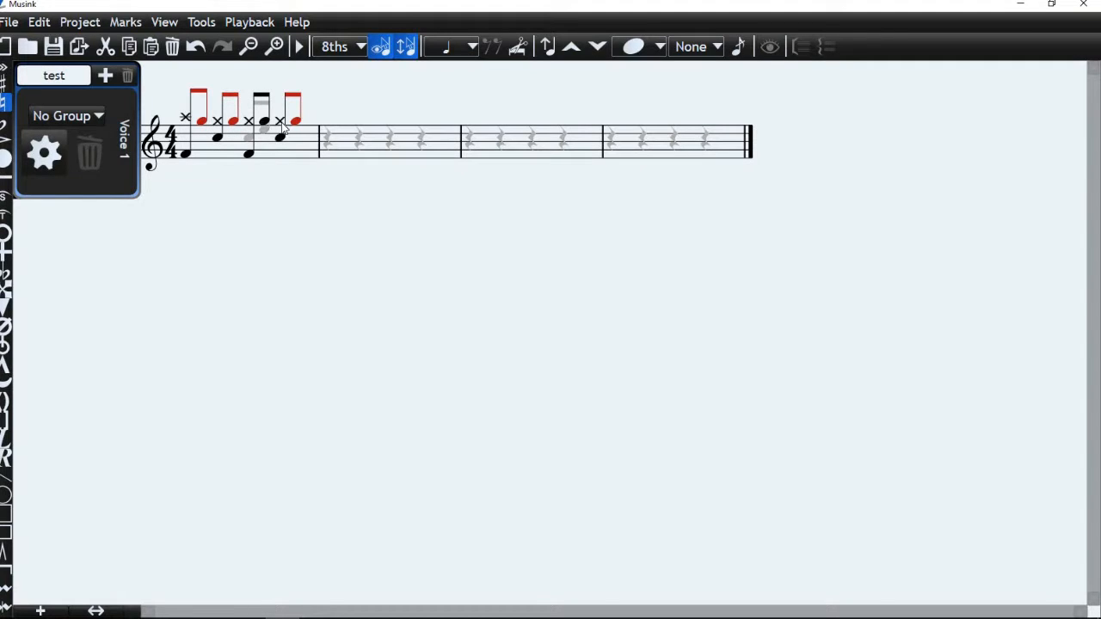
{"action": "key", "text": "x"}
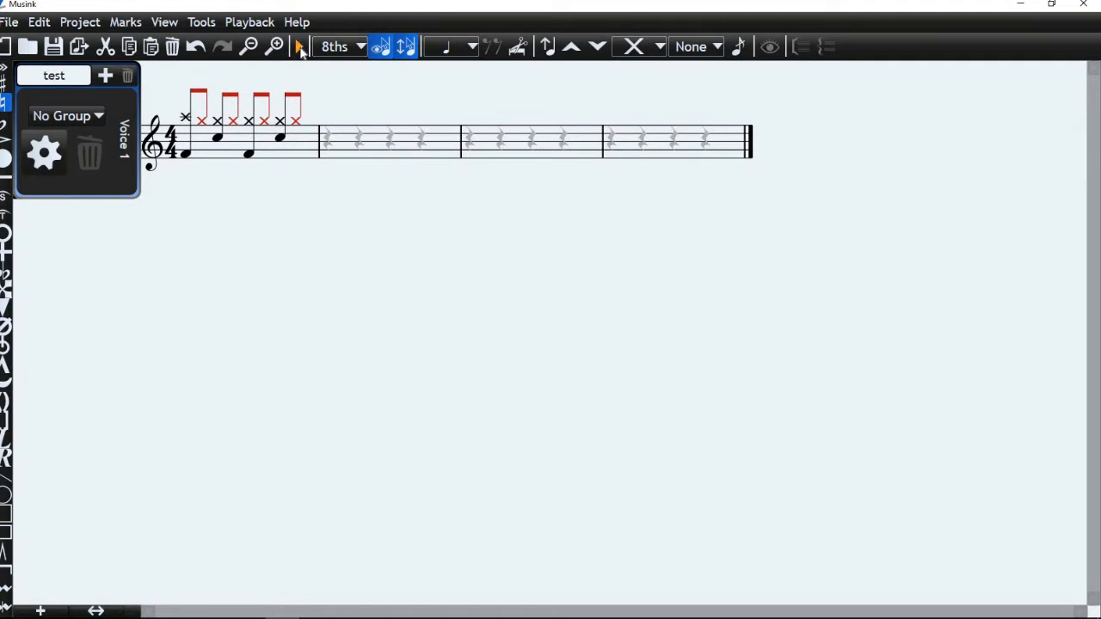
Step: Play back the drum beat from the start, replay its opening, and stop playback
{"action": "left_click", "coordinate": [300, 46]}
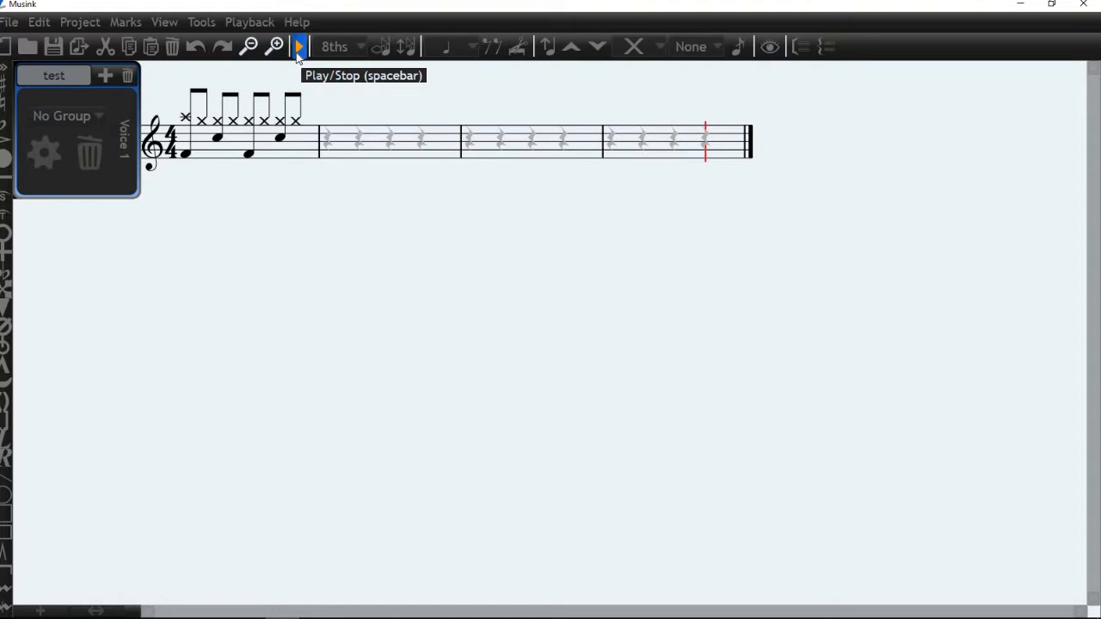
{"action": "left_click", "coordinate": [298, 48]}
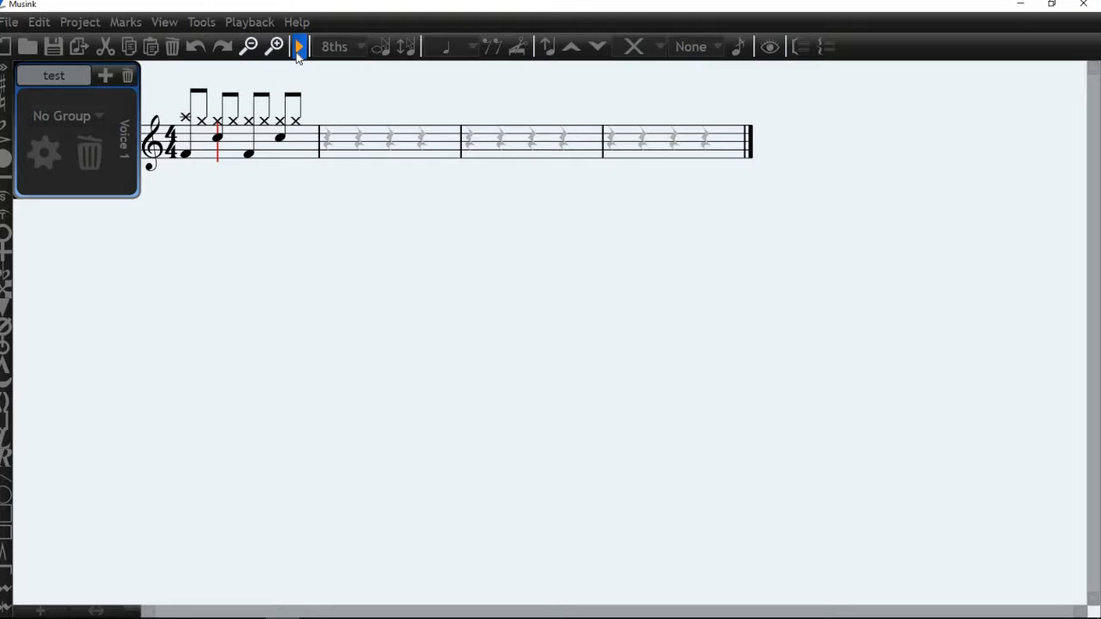
{"action": "left_click", "coordinate": [299, 48]}
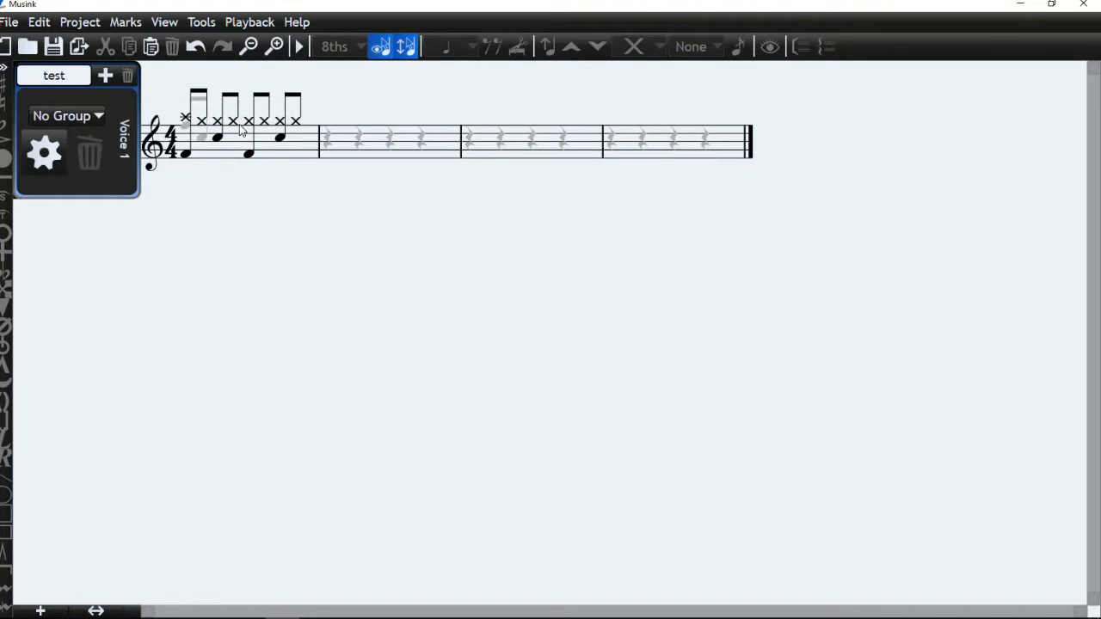
Step: Add a second voice to the test part, leaving both voices set to No Group
{"action": "left_click", "coordinate": [90, 117]}
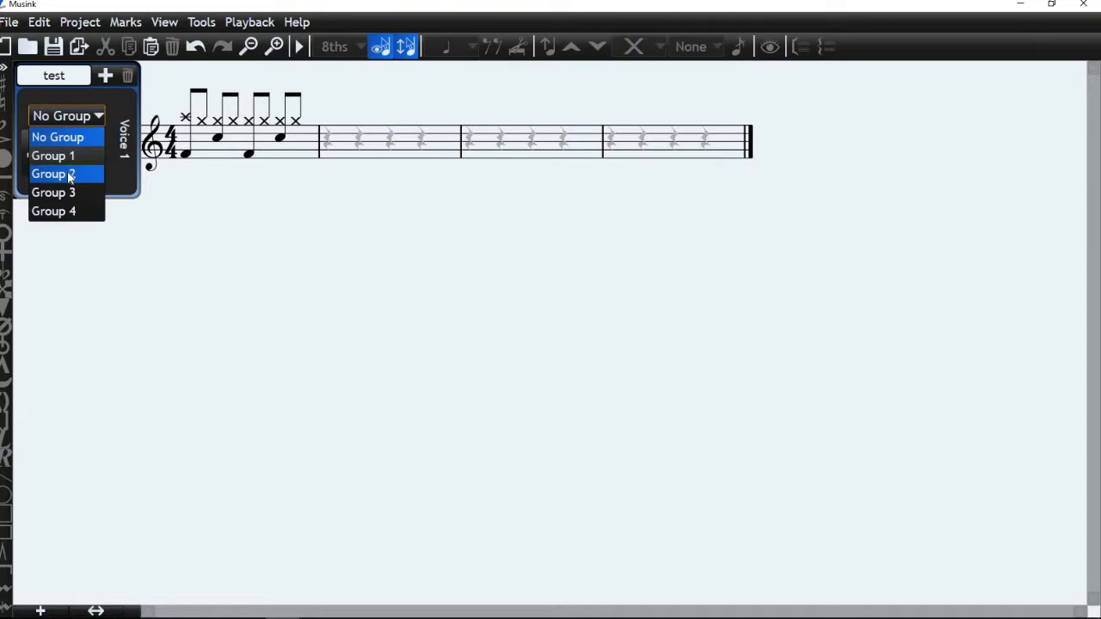
{"action": "left_click", "coordinate": [69, 157]}
{"action": "left_click", "coordinate": [86, 114]}
{"action": "left_click", "coordinate": [82, 138]}
{"action": "left_click", "coordinate": [105, 76]}
{"action": "left_click", "coordinate": [98, 224]}
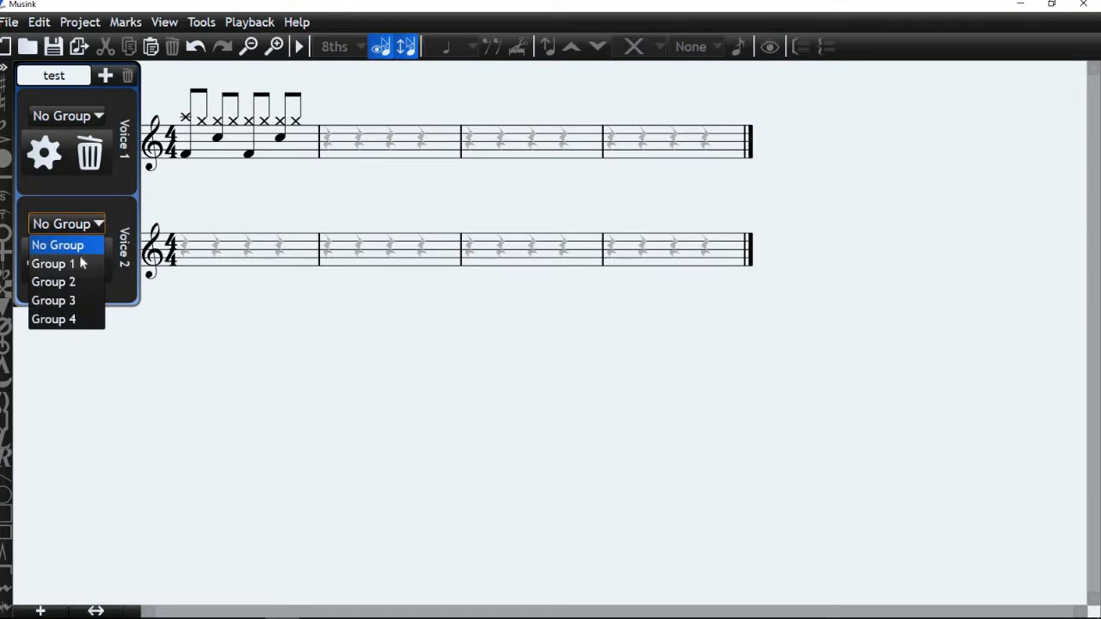
{"action": "left_click", "coordinate": [57, 245]}
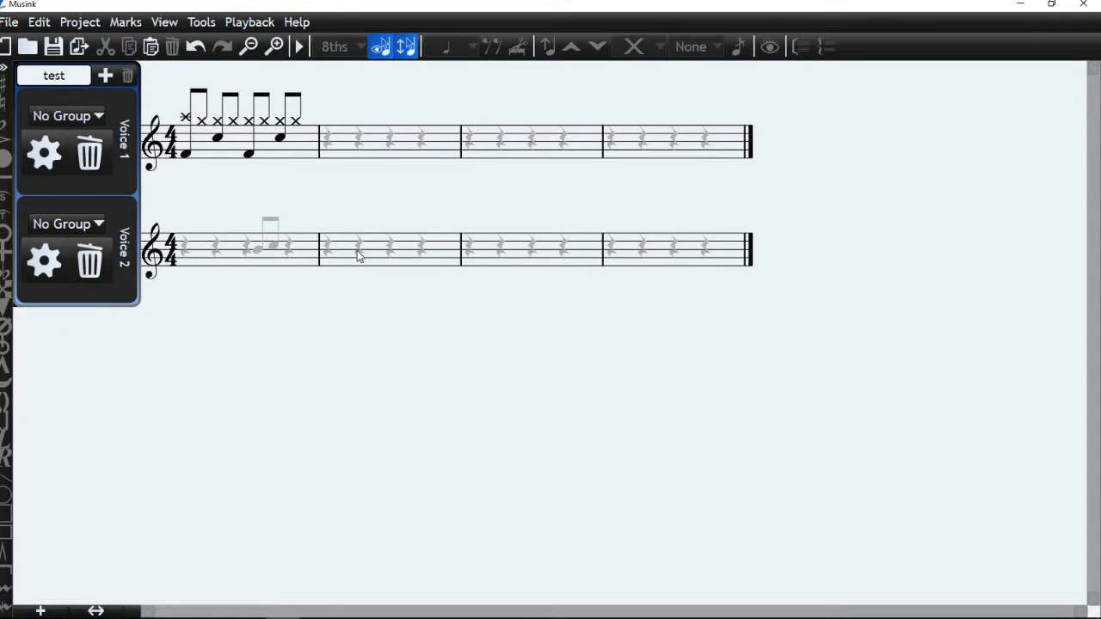
{"action": "left_click", "coordinate": [90, 263]}
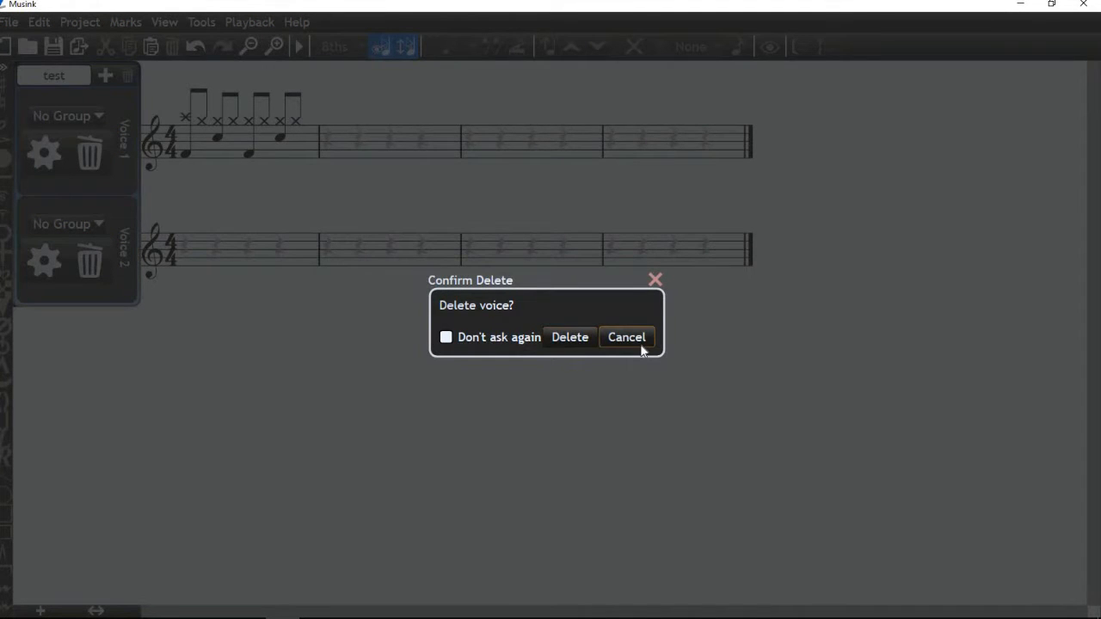
{"action": "left_click", "coordinate": [640, 346]}
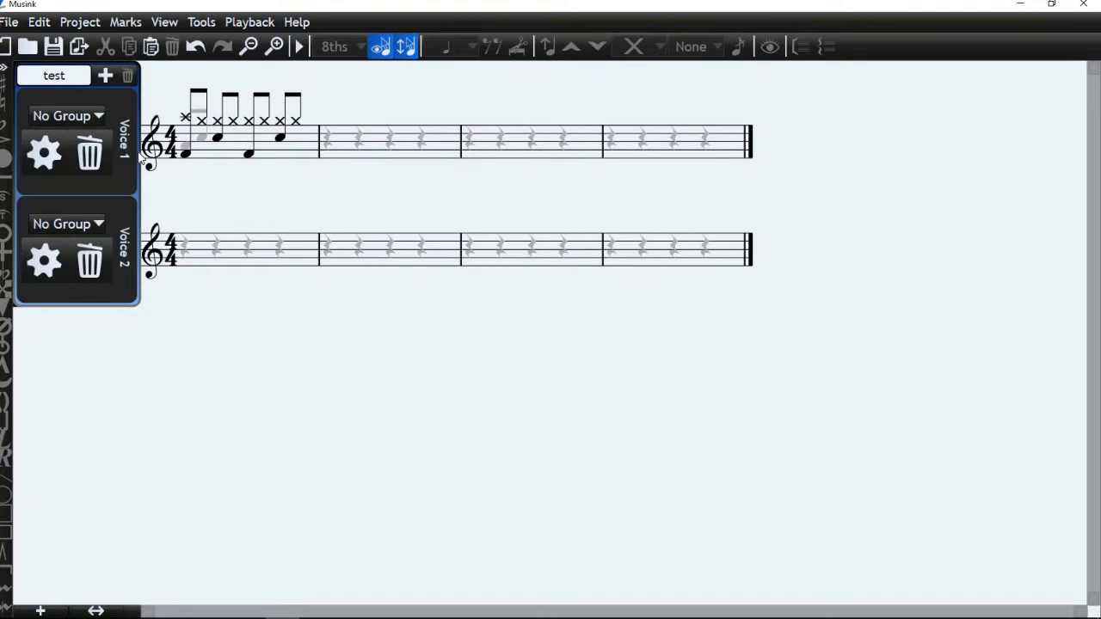
Step: Divide beat 2 of bar 1 into 16ths and add a third-space note on its second 16th
{"action": "left_click", "coordinate": [186, 117]}
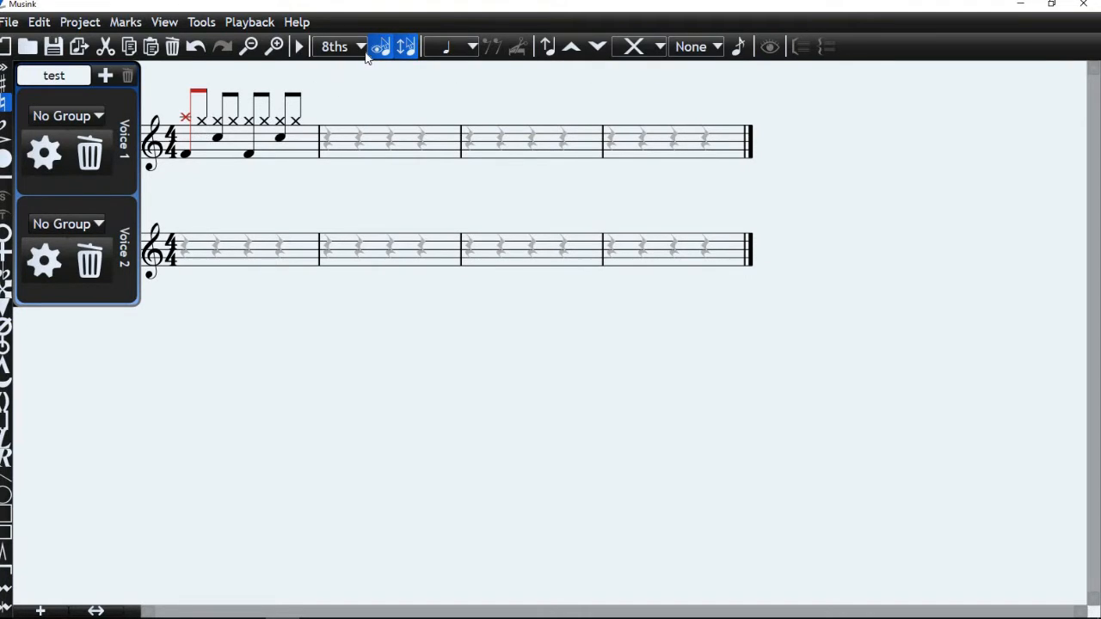
{"action": "left_click", "coordinate": [223, 143]}
{"action": "left_click", "coordinate": [344, 46]}
{"action": "left_click", "coordinate": [372, 86]}
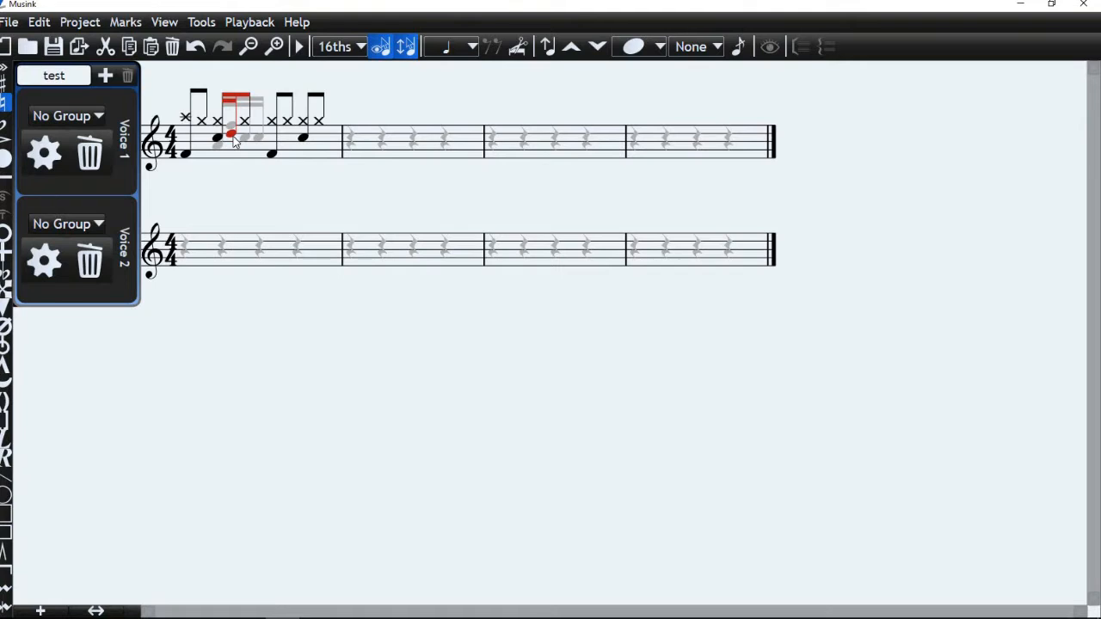
{"action": "left_click", "coordinate": [327, 172]}
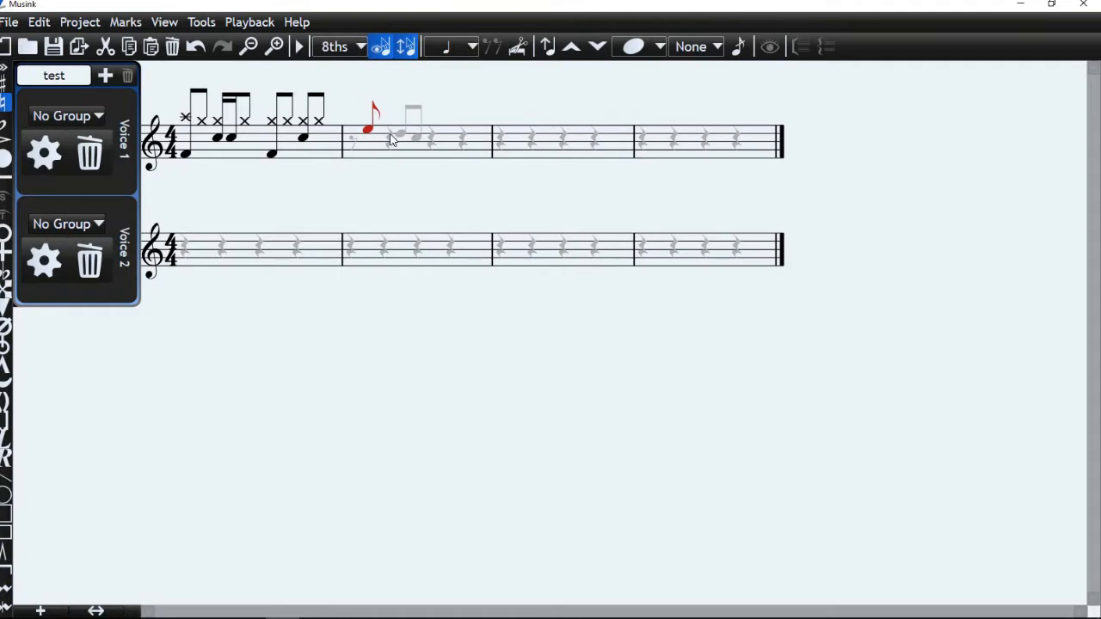
Step: Write fourth-space and fourth-line eighth notes on beat 1 of bar 2, a second-space quarter note on beat 2, and play the score
{"action": "left_click", "coordinate": [352, 133]}
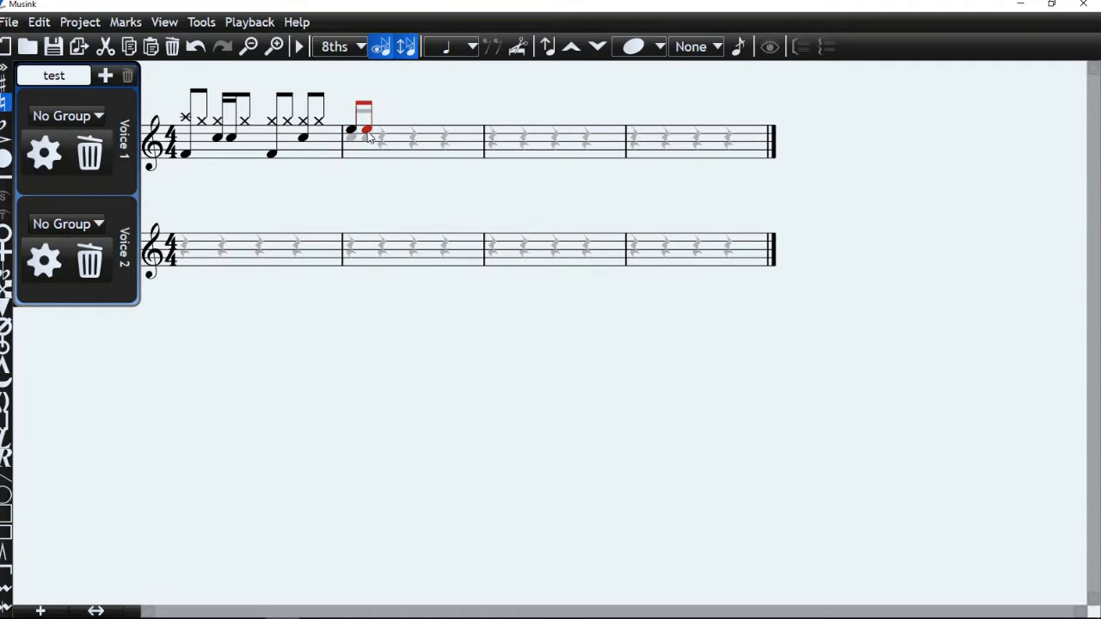
{"action": "left_click", "coordinate": [386, 147]}
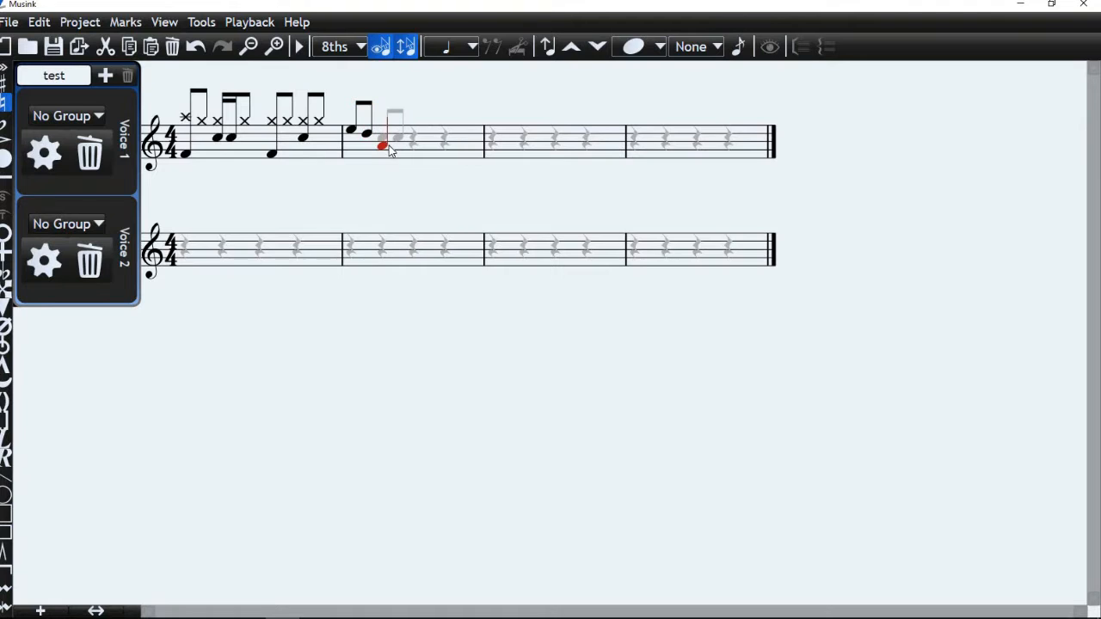
{"action": "left_click", "coordinate": [299, 47]}
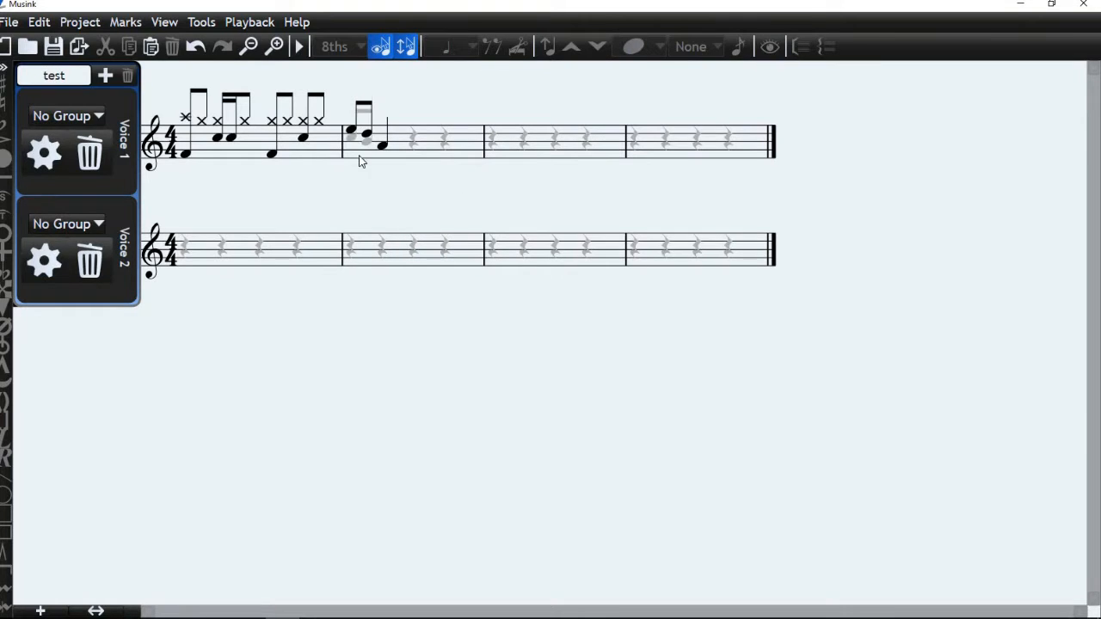
Step: Keep bar 2's first beat divided into 8ths, set the beat length to a dotted half note, and play the score
{"action": "left_click", "coordinate": [364, 133]}
{"action": "left_click", "coordinate": [349, 46]}
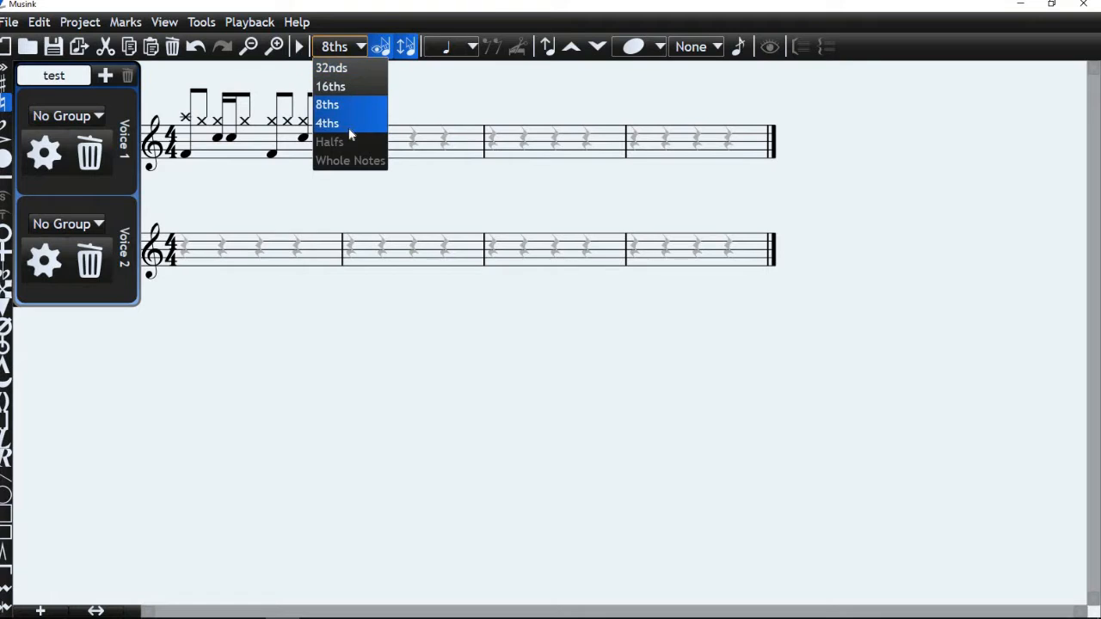
{"action": "left_click", "coordinate": [350, 109]}
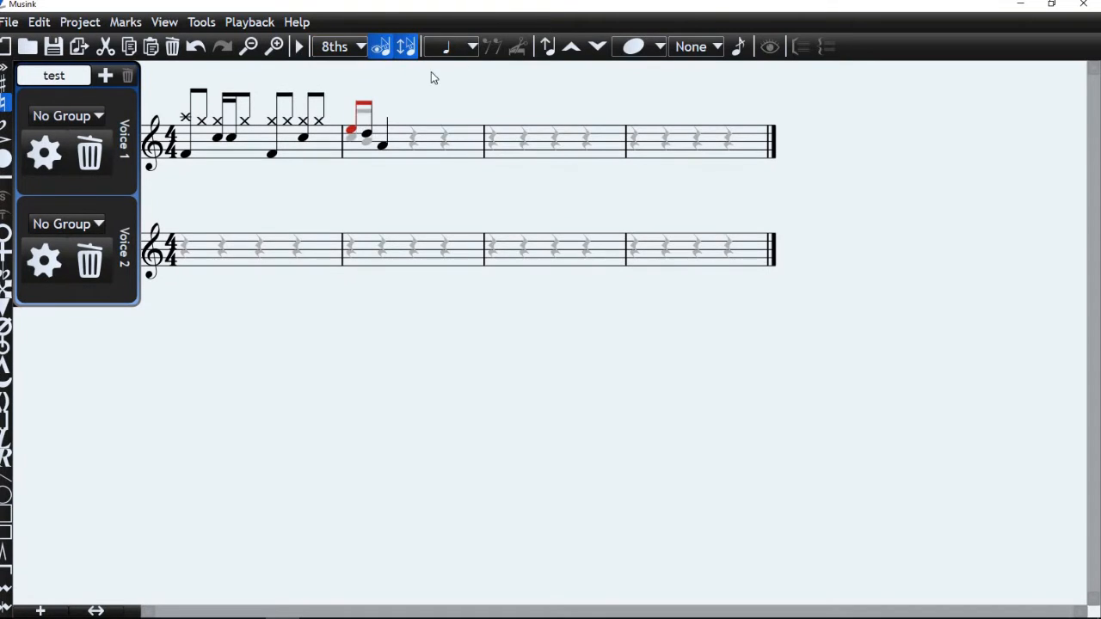
{"action": "left_click", "coordinate": [471, 46]}
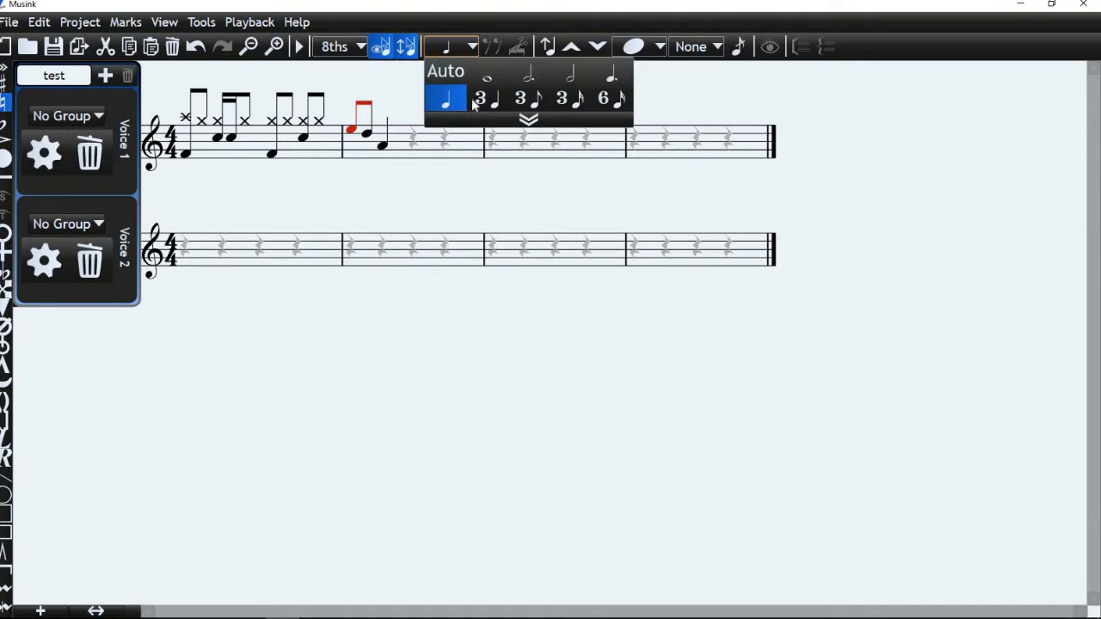
{"action": "left_click", "coordinate": [534, 82]}
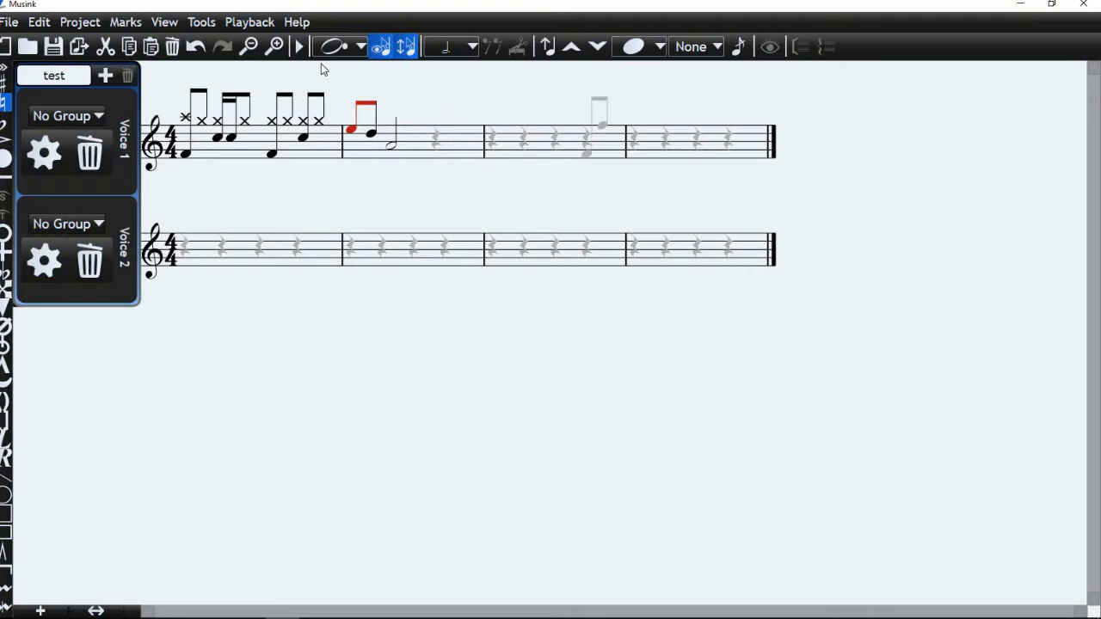
{"action": "left_click", "coordinate": [300, 47]}
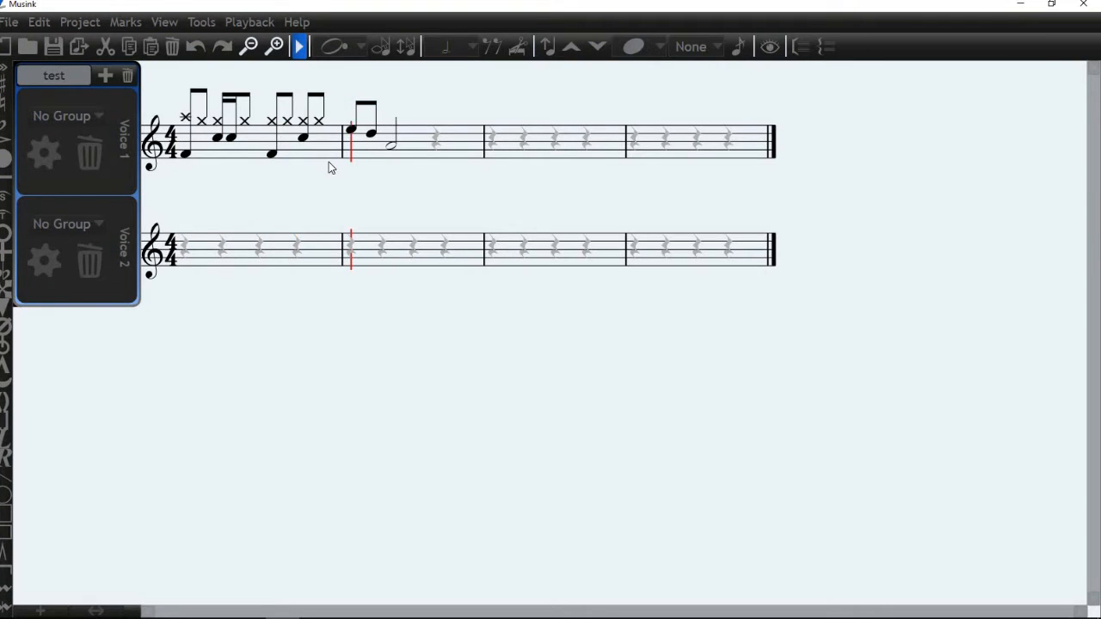
{"action": "left_click", "coordinate": [299, 48]}
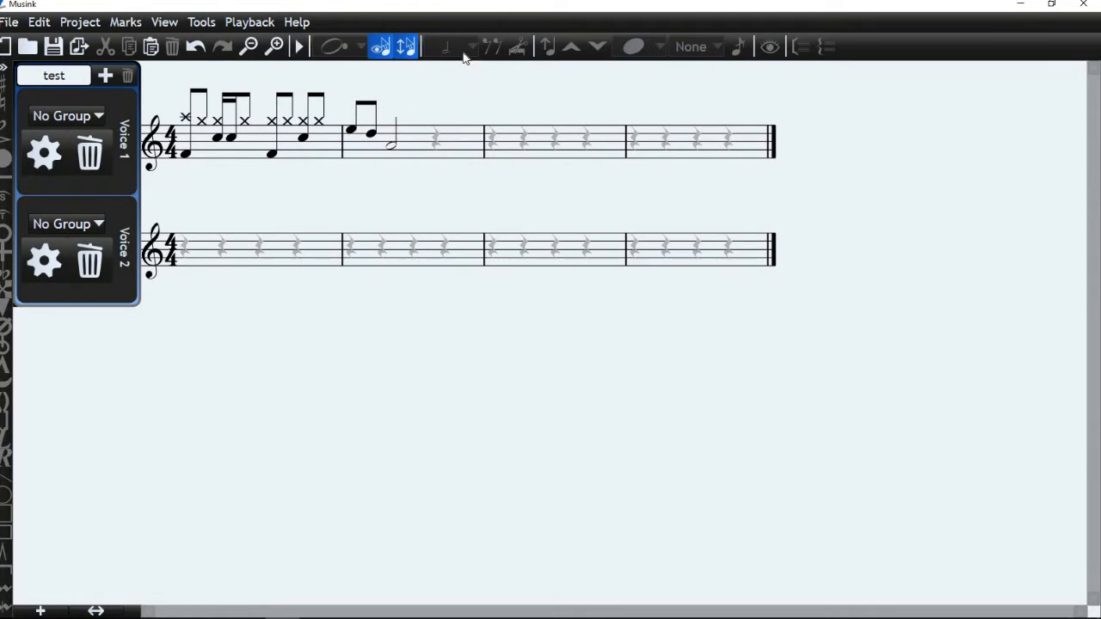
Step: Change the beat length at the second-space note in bar 2 to an eighth-note triplet
{"action": "left_click", "coordinate": [388, 150]}
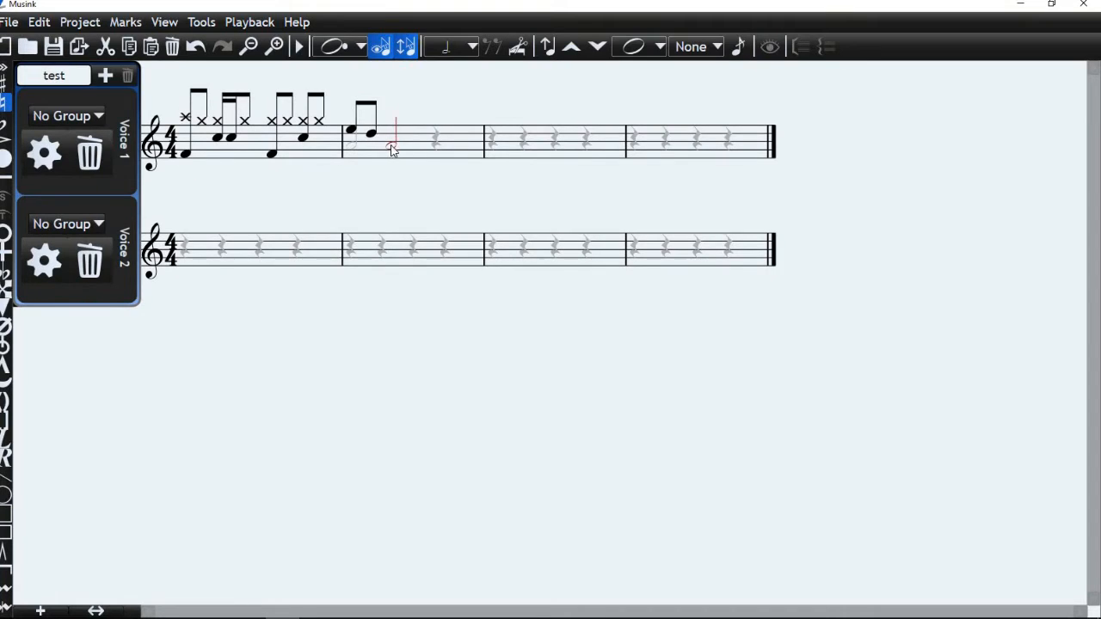
{"action": "left_click", "coordinate": [471, 48]}
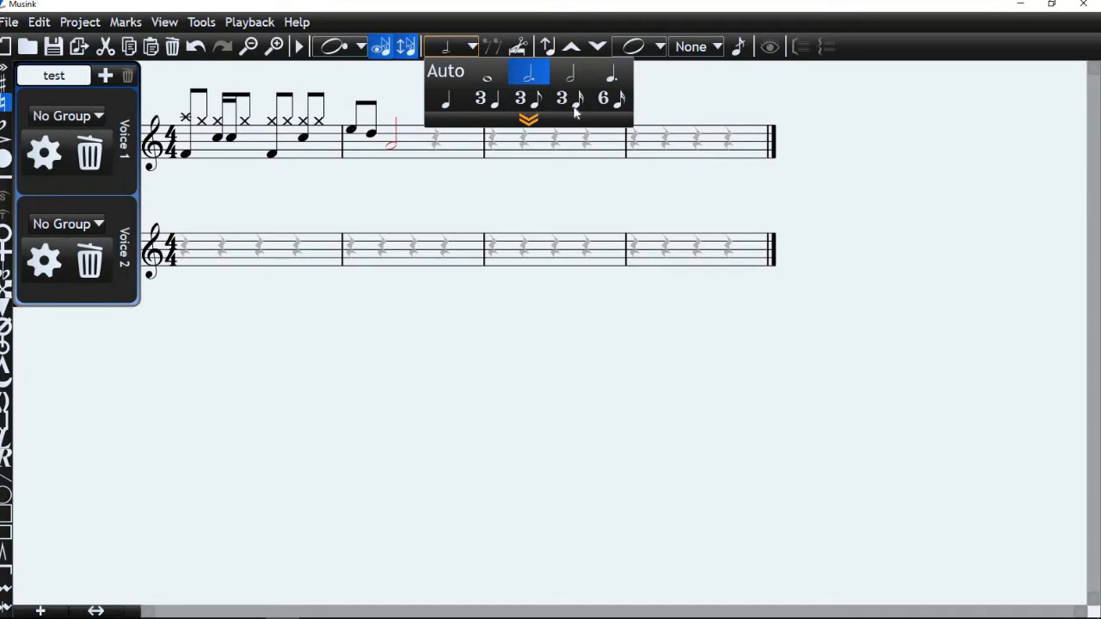
{"action": "left_click", "coordinate": [527, 99]}
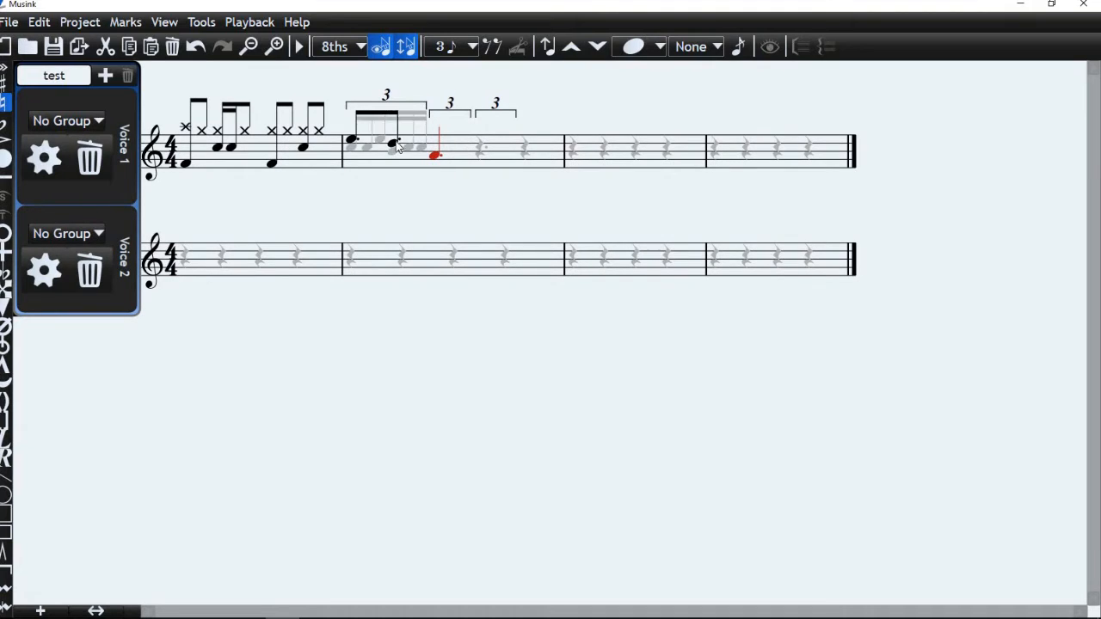
Step: Examine the full range of beat lengths, the available notehead types and the editing commands
{"action": "left_click", "coordinate": [473, 47]}
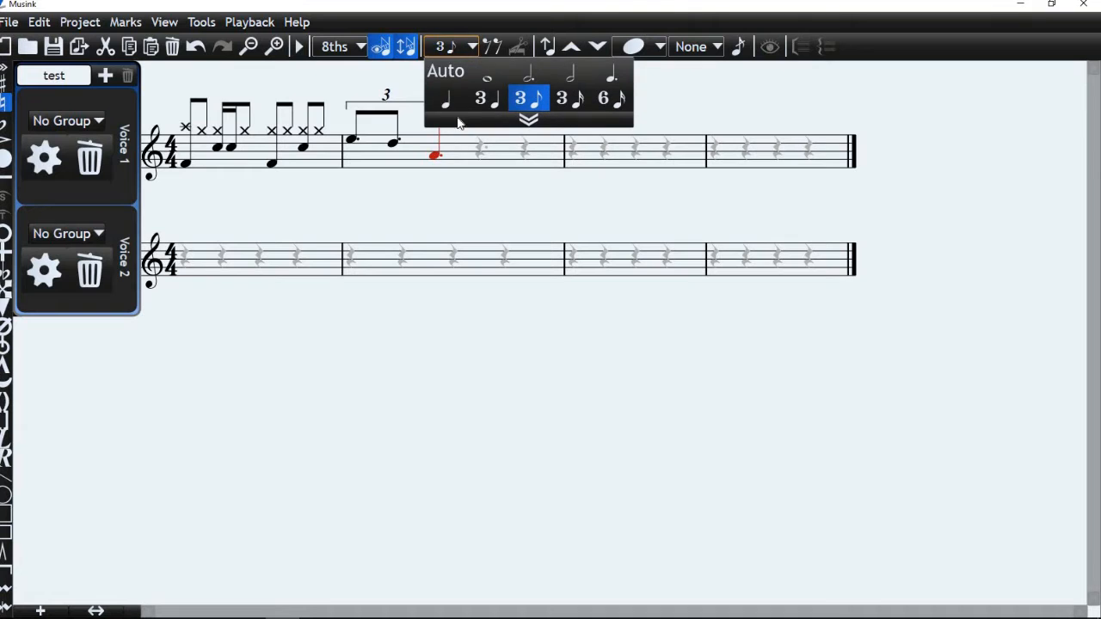
{"action": "left_click", "coordinate": [528, 120]}
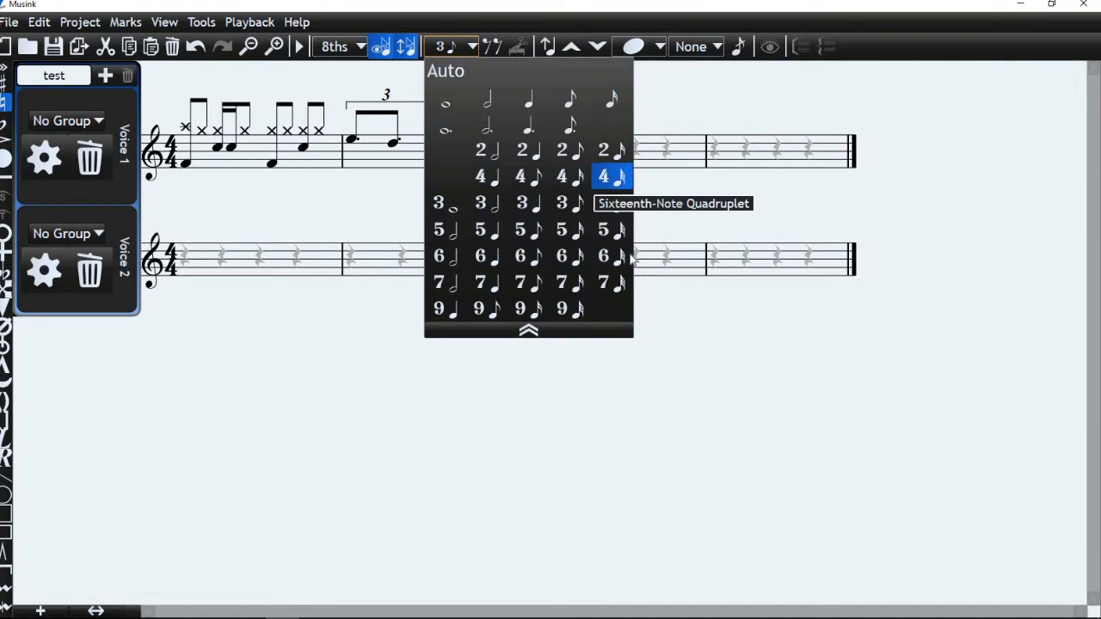
{"action": "left_click", "coordinate": [582, 338]}
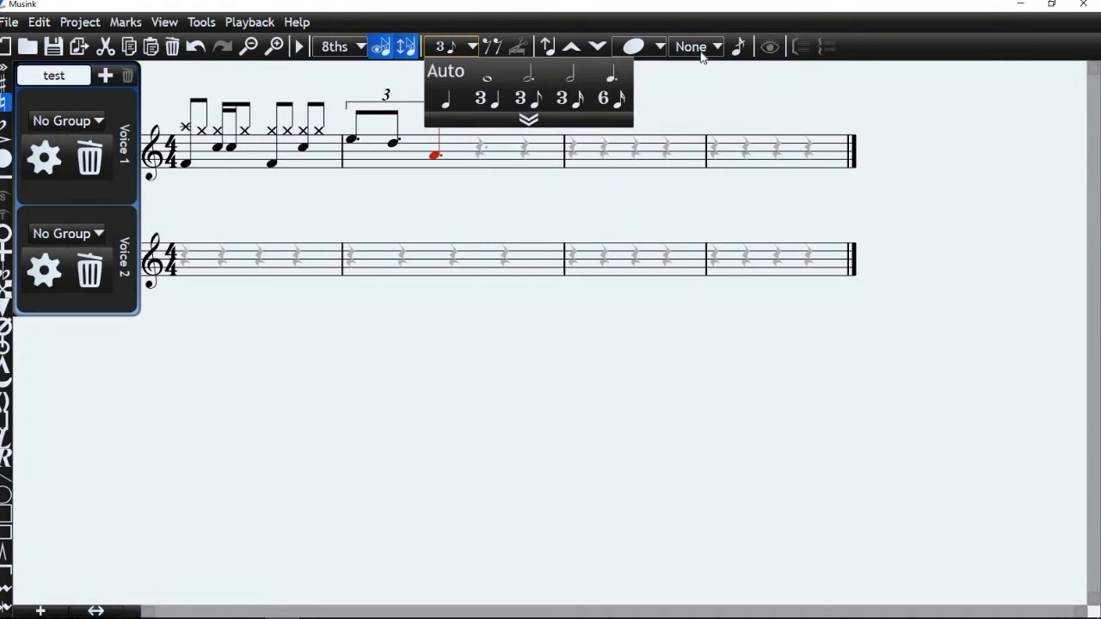
{"action": "left_click", "coordinate": [636, 46]}
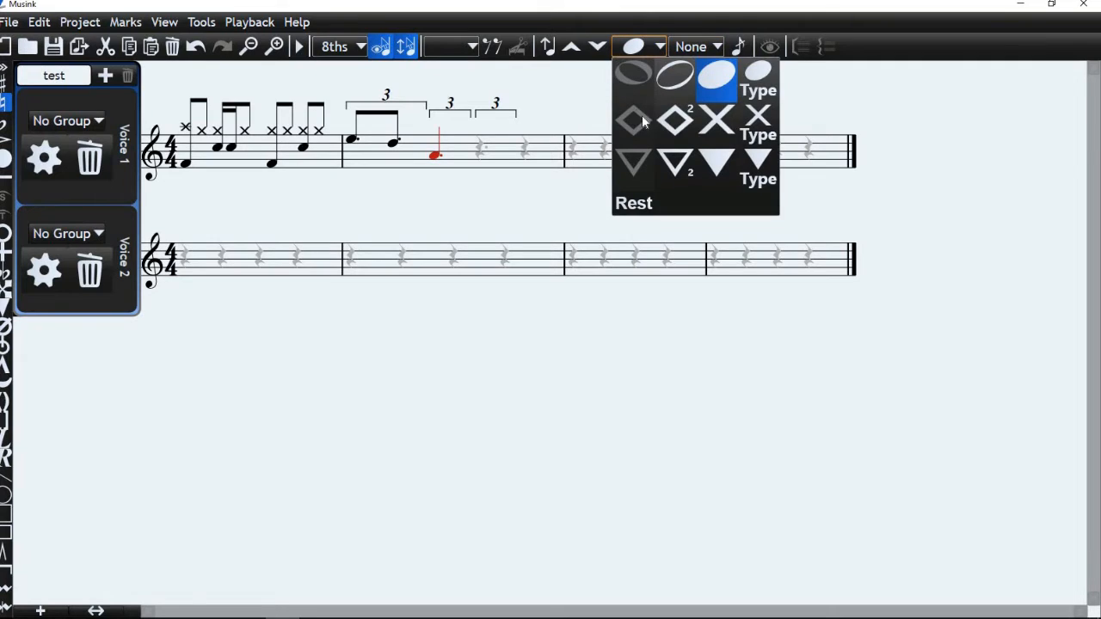
{"action": "left_click", "coordinate": [719, 88]}
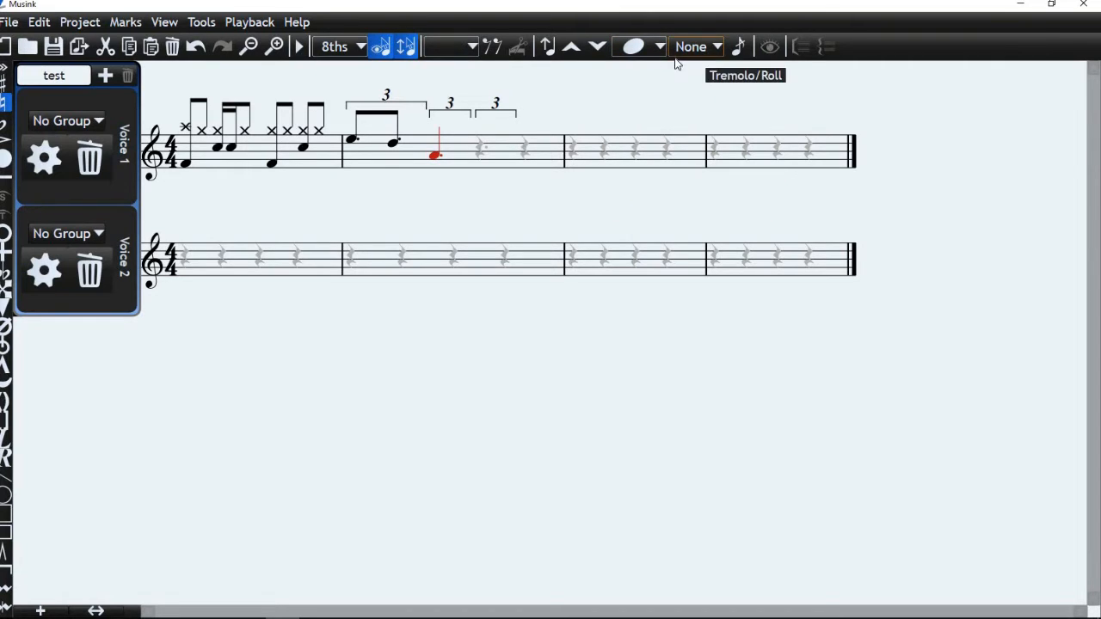
{"action": "left_click", "coordinate": [636, 46]}
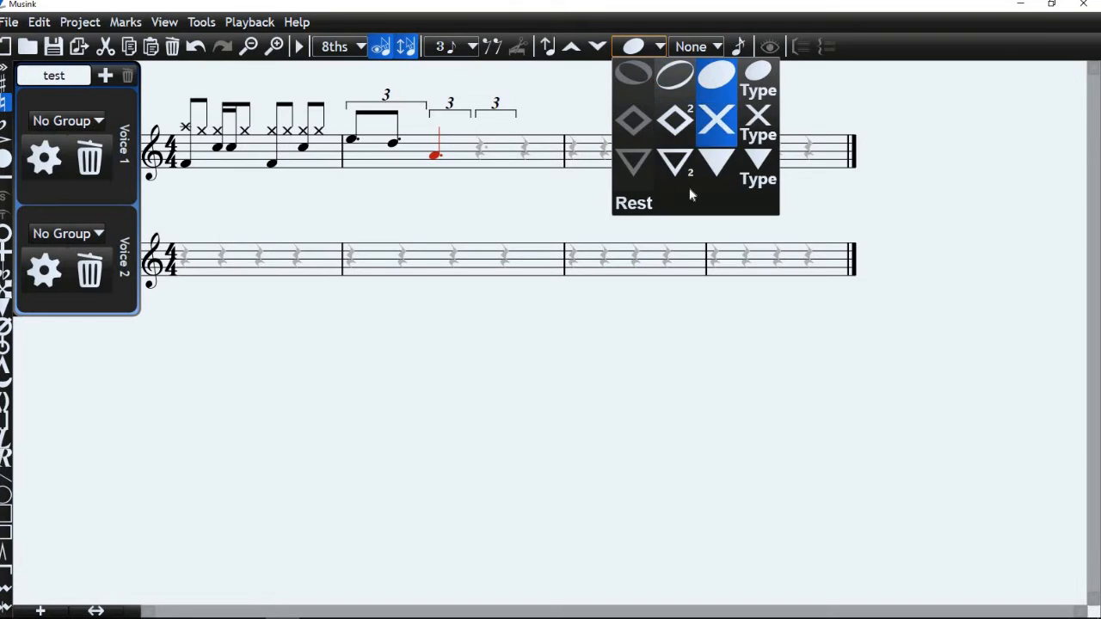
{"action": "left_click", "coordinate": [760, 76]}
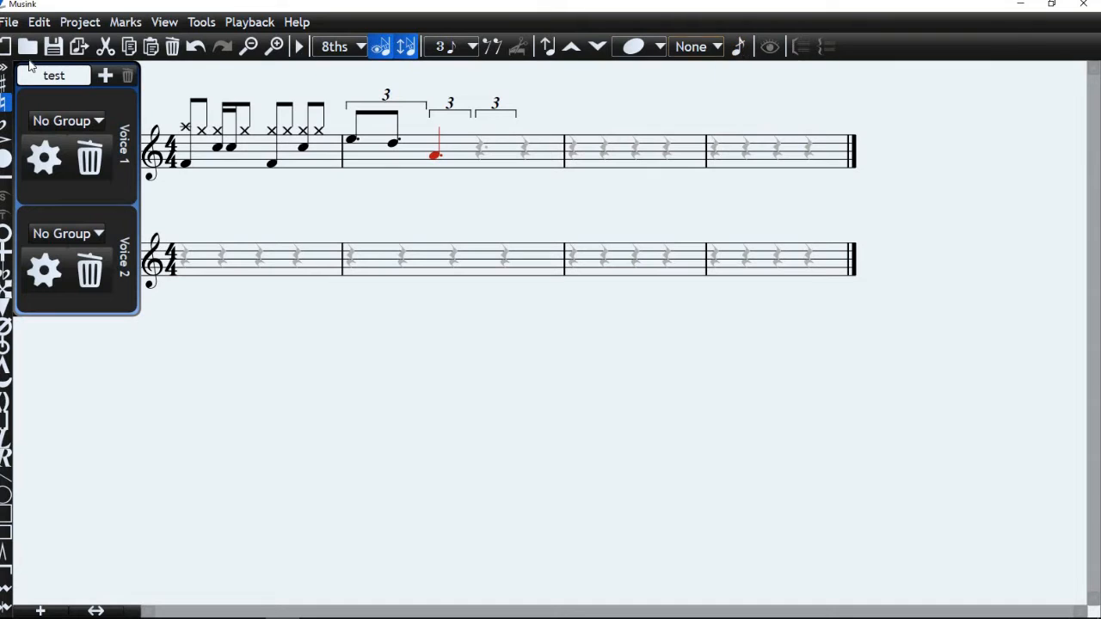
{"action": "left_click", "coordinate": [39, 22]}
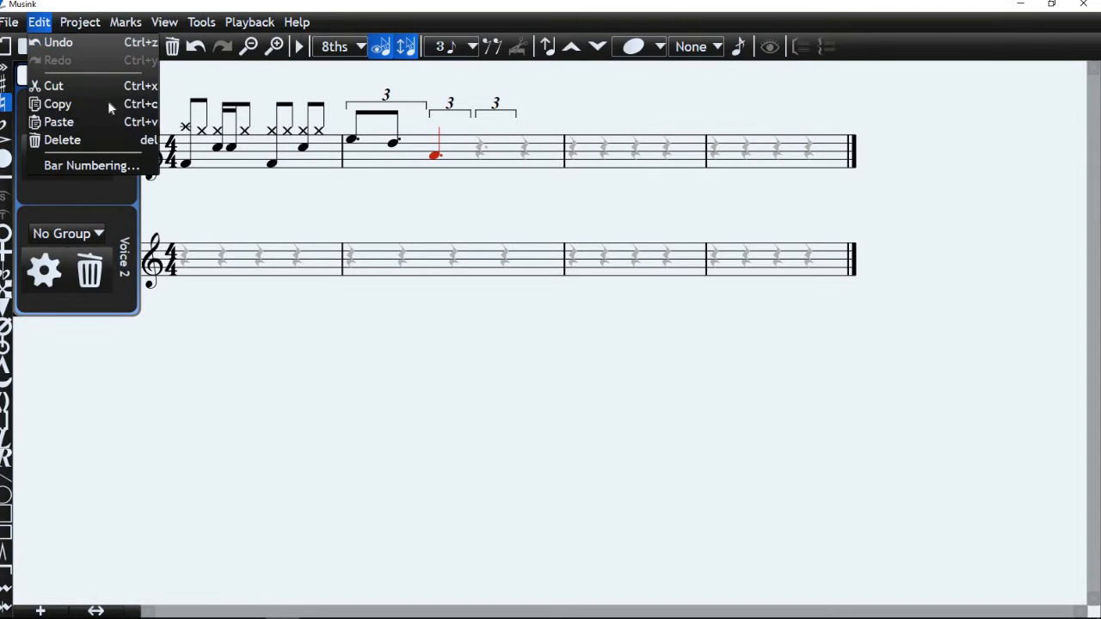
{"action": "left_click", "coordinate": [207, 305]}
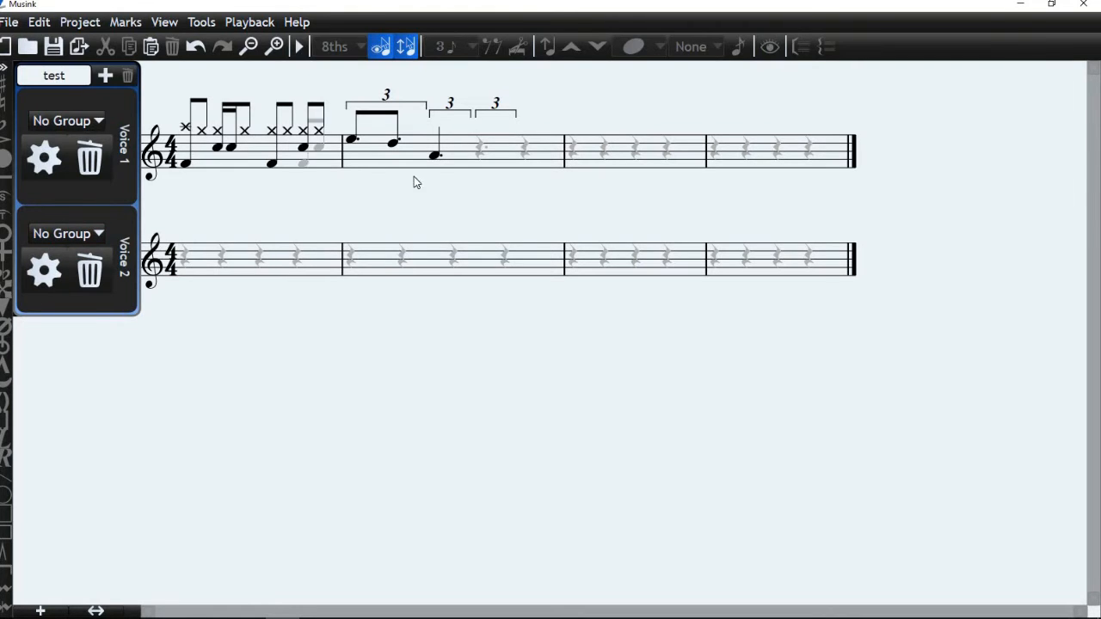
Step: Add a bottom-space note beneath the second-space note in bar 2 and give it the slashed-circle mark
{"action": "left_click", "coordinate": [437, 163]}
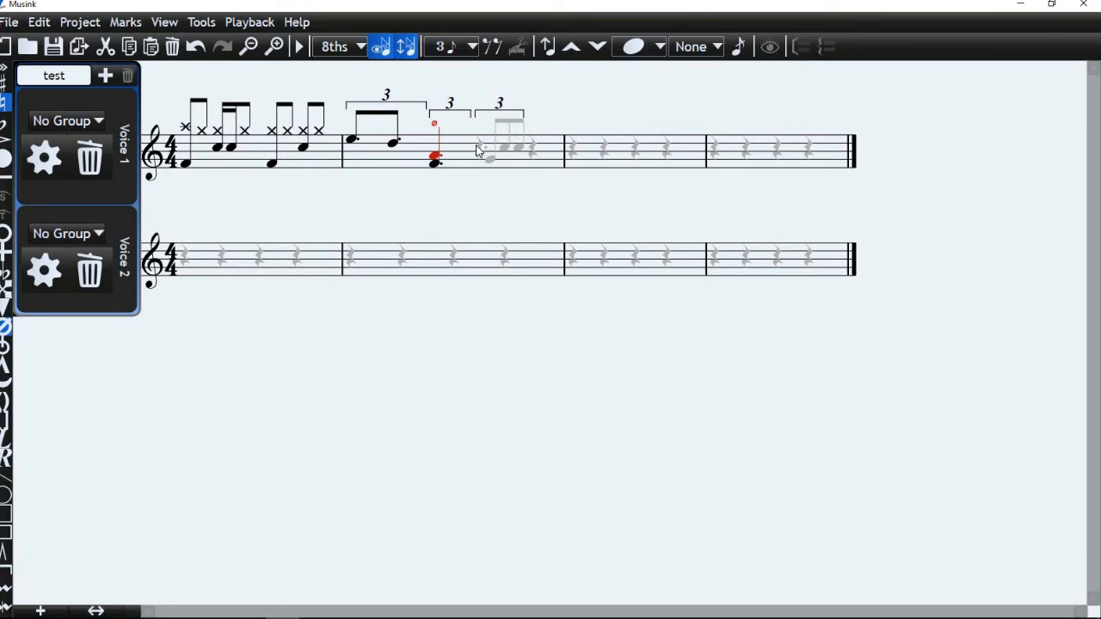
Step: Examine where the project can be saved as a Musink Project file, looking through the Downloads folder, and leave without saving
{"action": "left_click", "coordinate": [54, 49]}
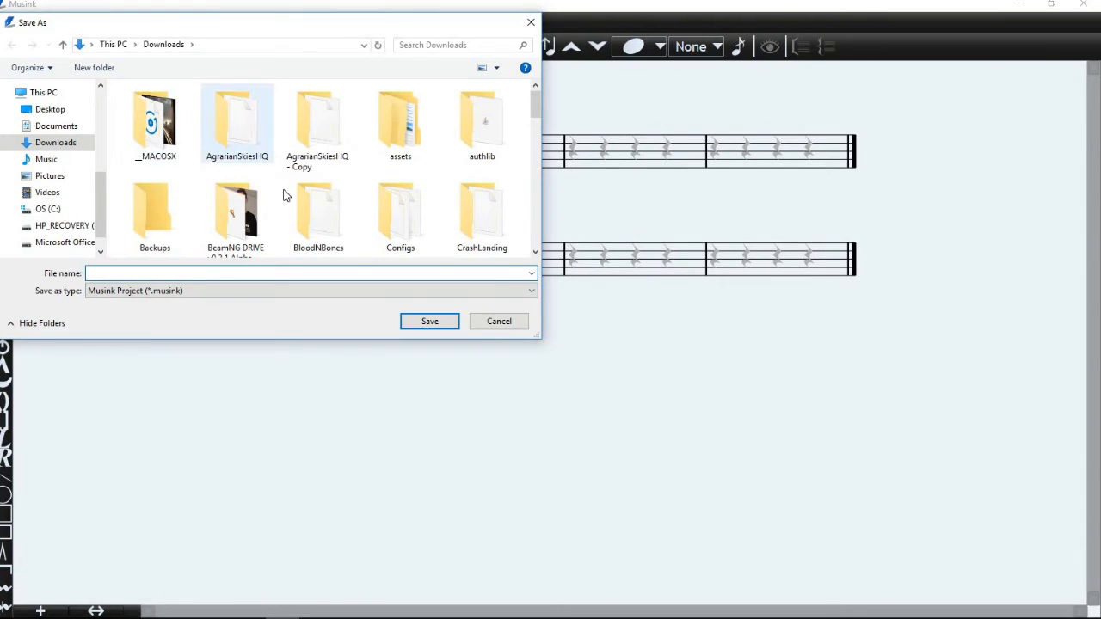
{"action": "scroll", "coordinate": [207, 158], "scroll_direction": "down", "scroll_amount": 1}
{"action": "scroll", "coordinate": [207, 157], "scroll_direction": "down", "scroll_amount": 3}
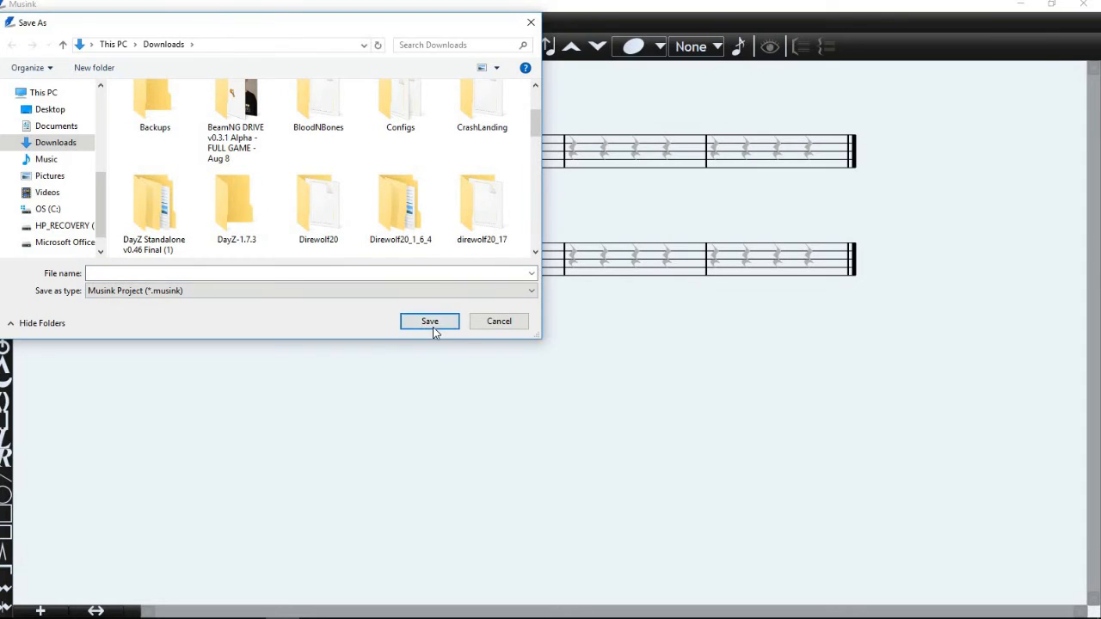
{"action": "left_click", "coordinate": [508, 322]}
Step: Examine the publish options, from template and pre-publish processing to template fields and sections, and close them without publishing
{"action": "left_click", "coordinate": [77, 47]}
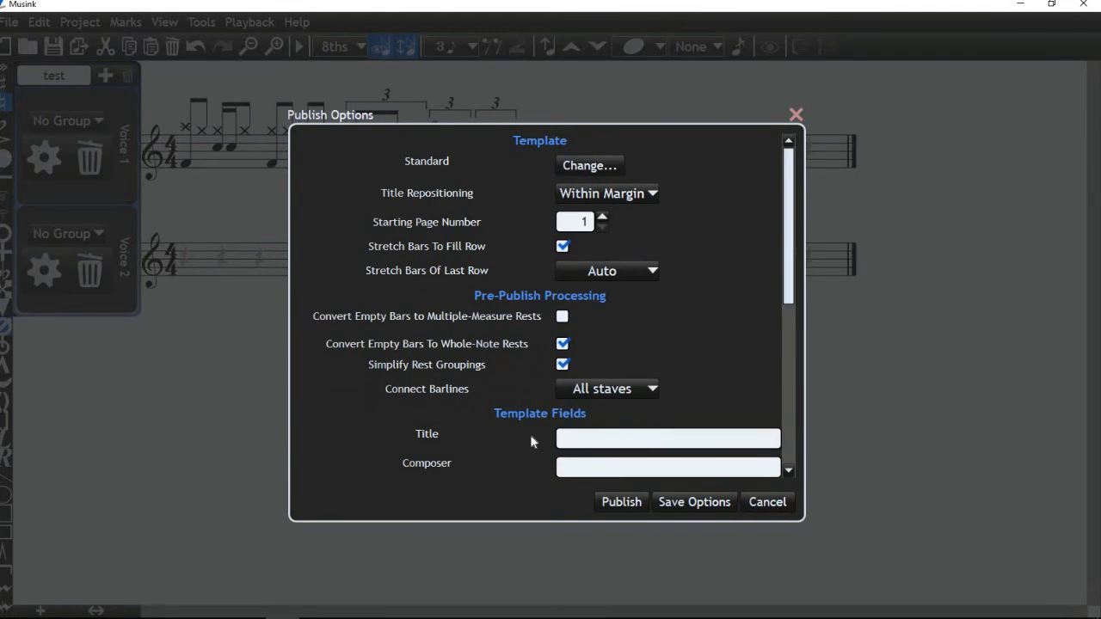
{"action": "left_click", "coordinate": [630, 462]}
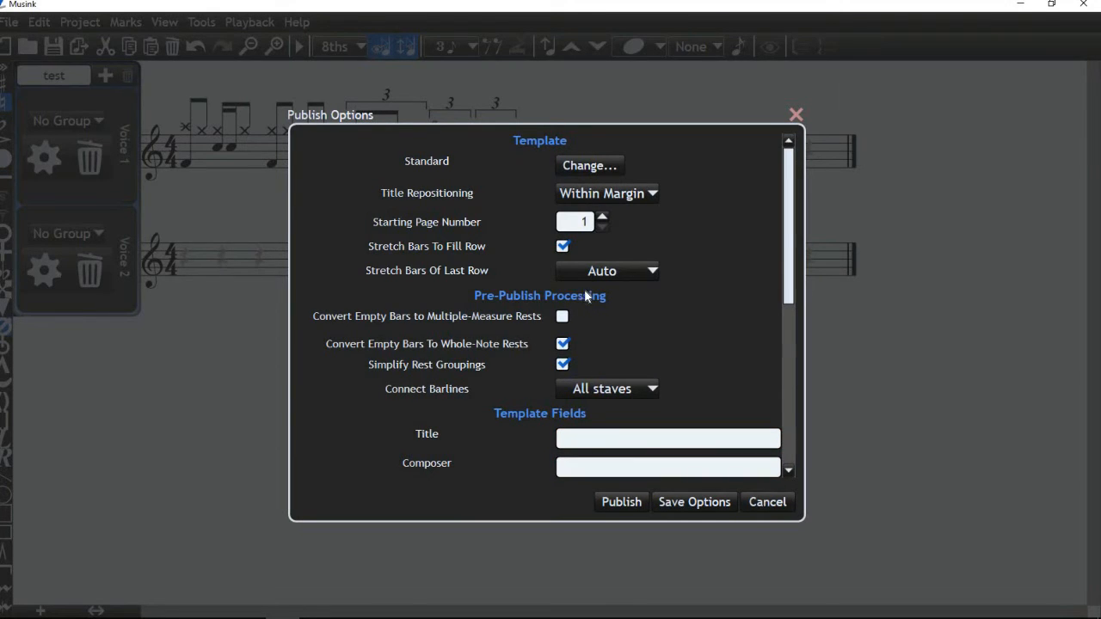
{"action": "left_click_drag", "start_coordinate": [786, 214], "coordinate": [786, 394]}
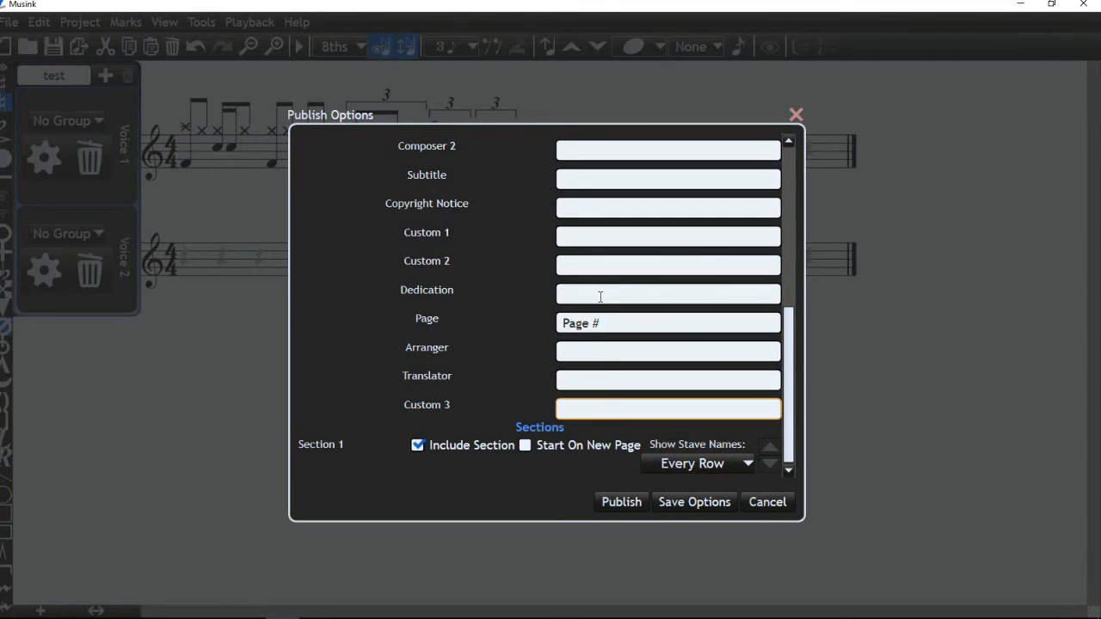
{"action": "scroll", "coordinate": [594, 288], "scroll_direction": "up", "scroll_amount": 10}
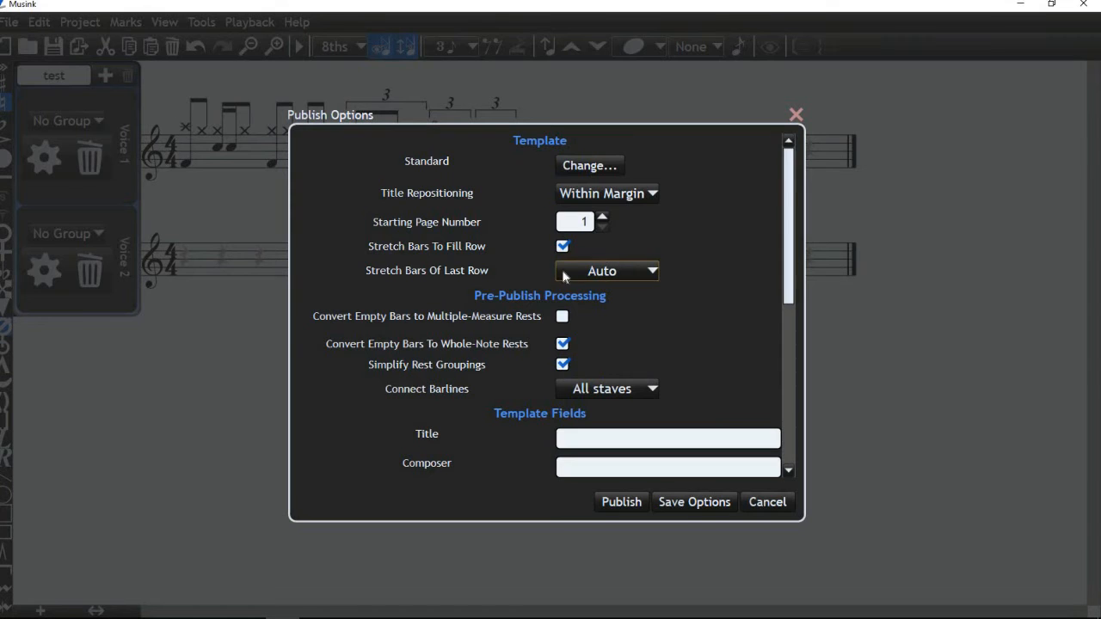
{"action": "left_click", "coordinate": [783, 504]}
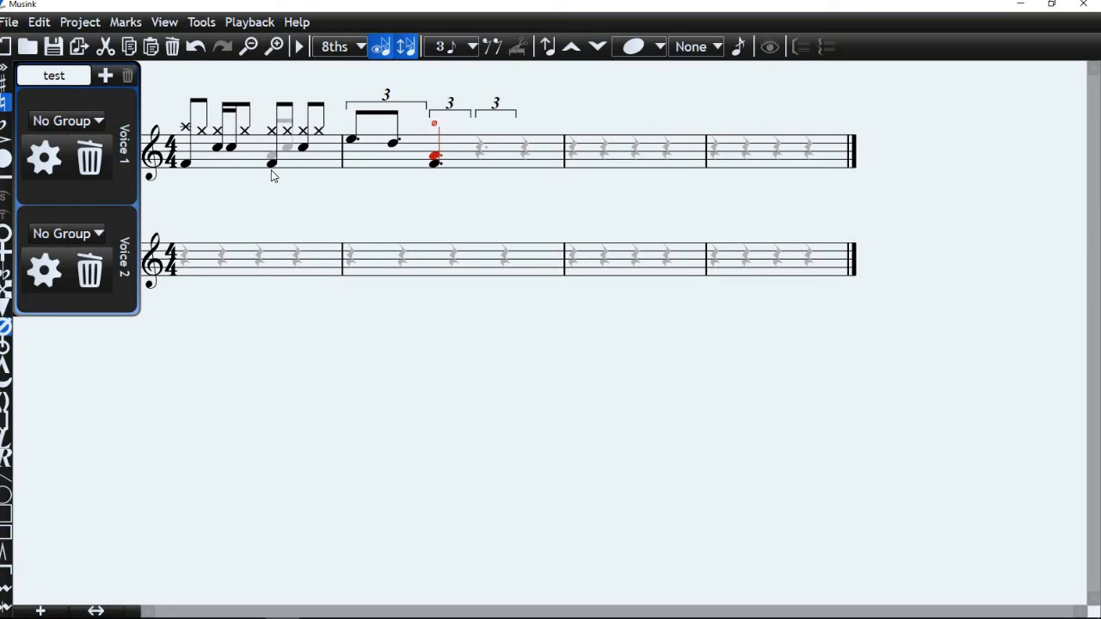
Step: Play the score from the notes in bar 1 into bar 2 and stop the playback
{"action": "left_click", "coordinate": [299, 47]}
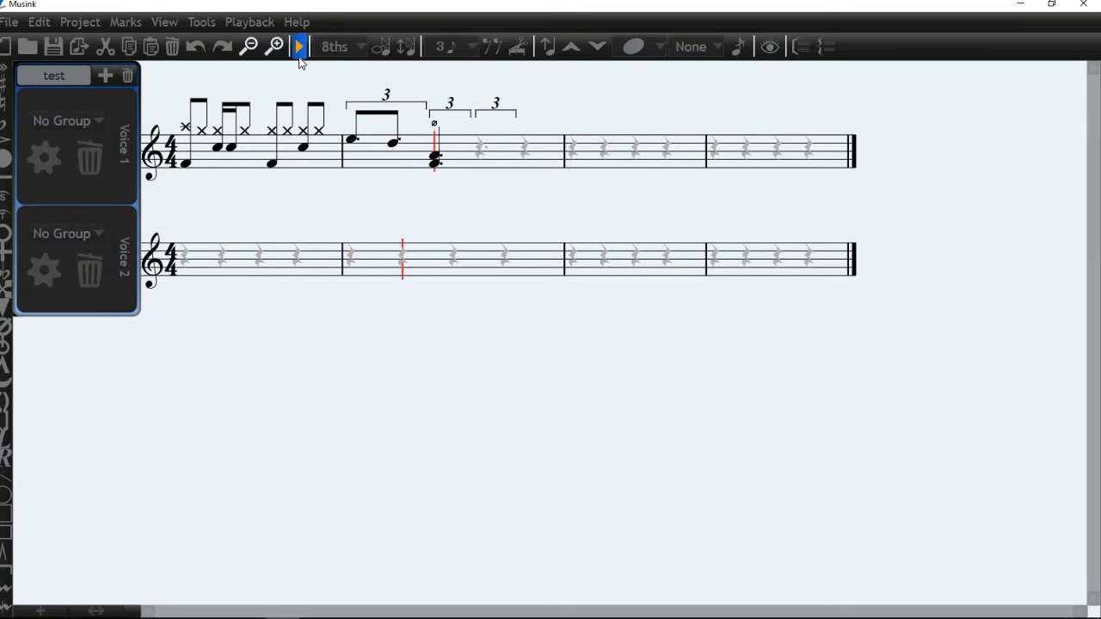
{"action": "left_click", "coordinate": [299, 50]}
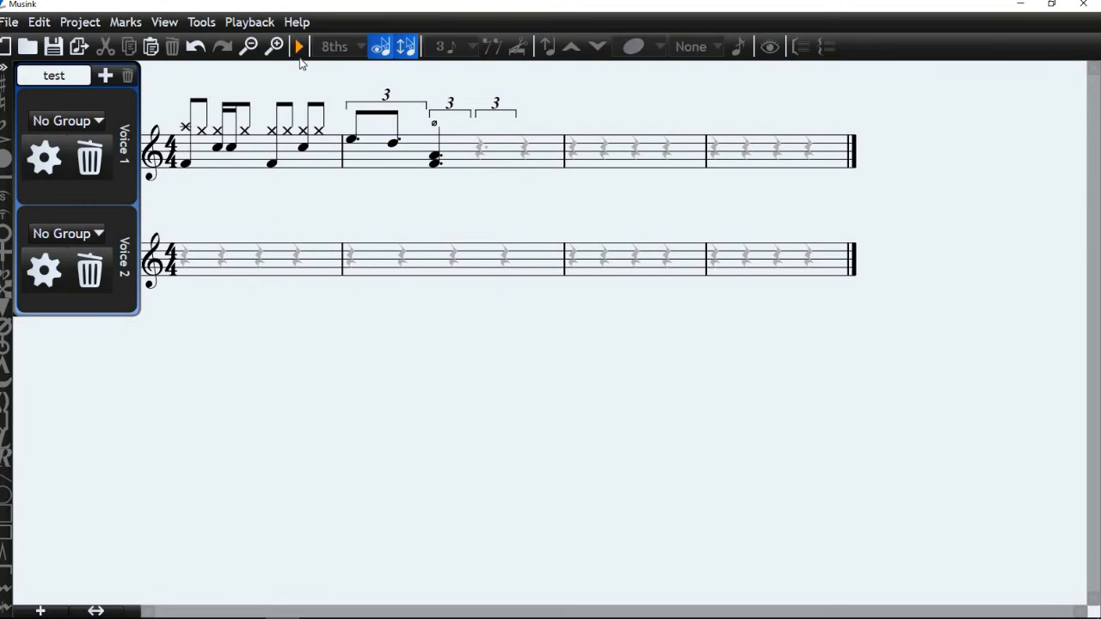